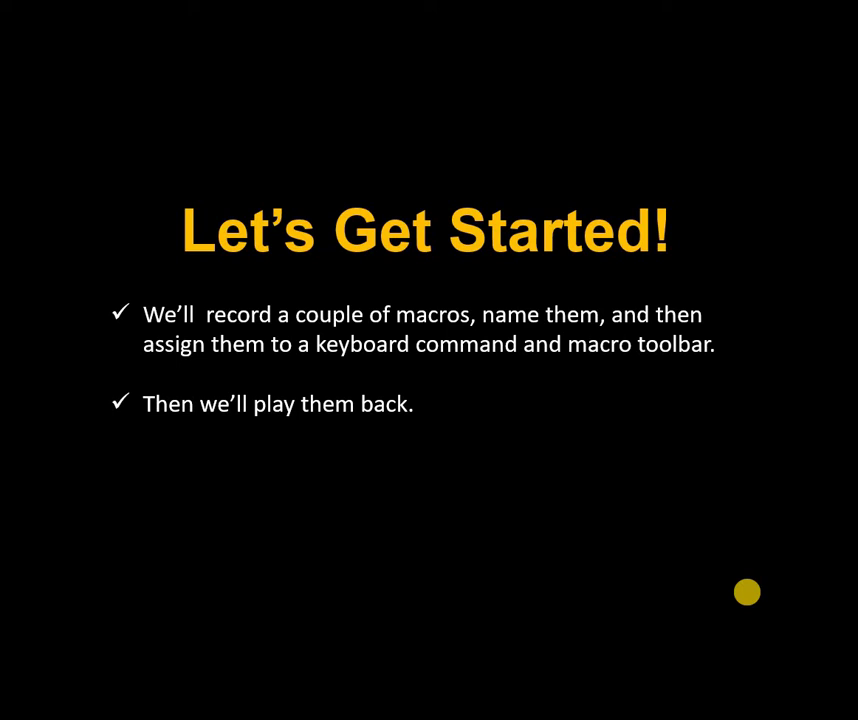
- In the Macros101 transcript, type commas around 'town chairman' on line 3, then undo the second
key("alt+Tab")
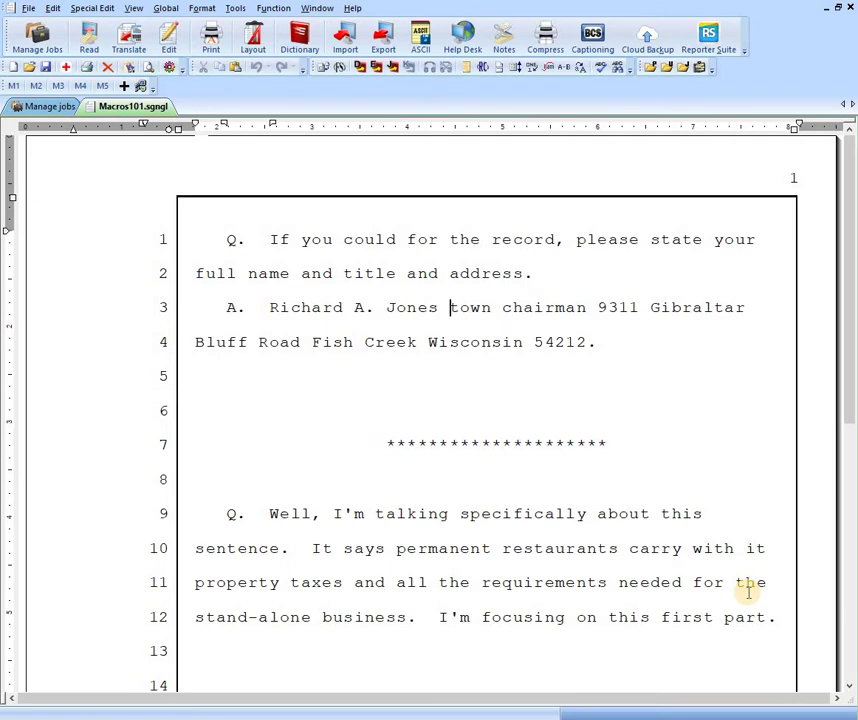
type(",")
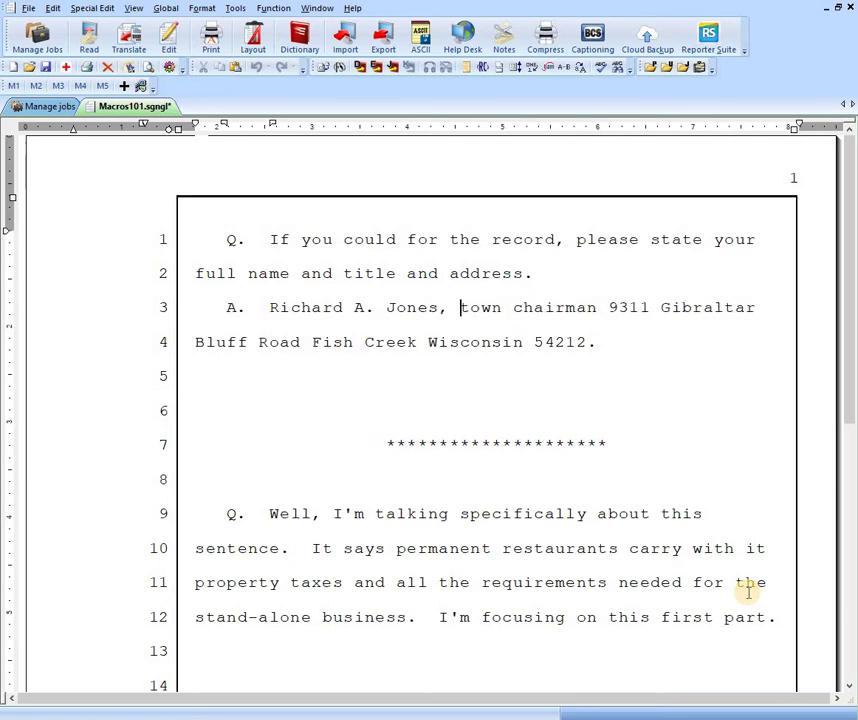
key("ctrl+Right")
key("ctrl+Right")
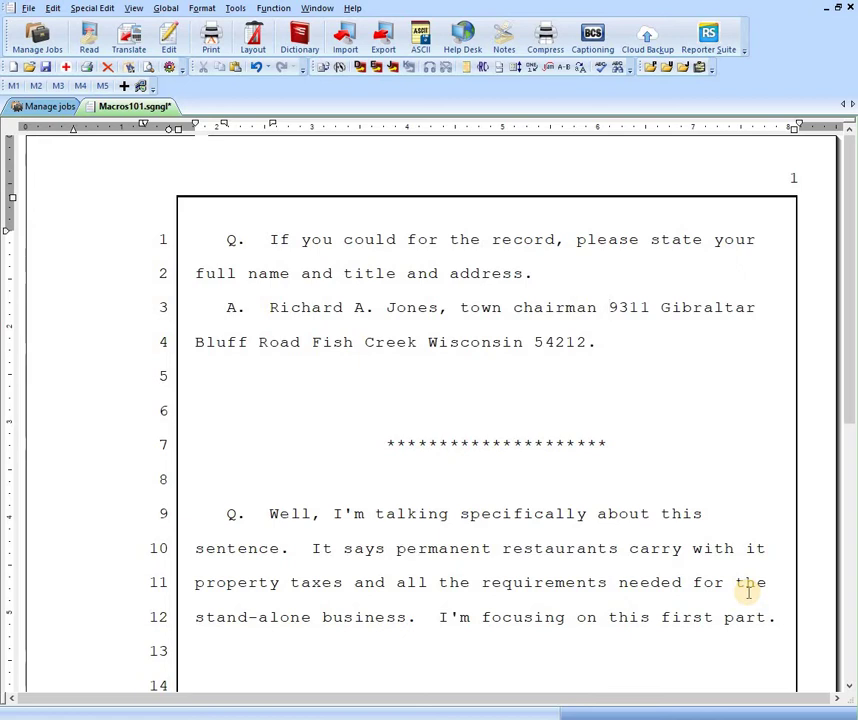
type(",")
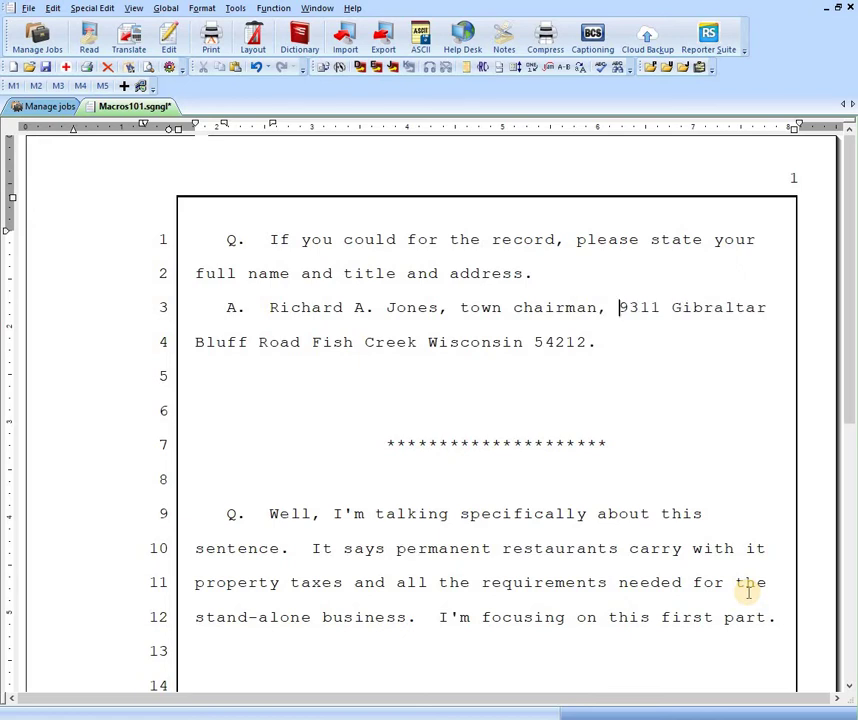
key("ctrl+z")
key("ctrl+z")
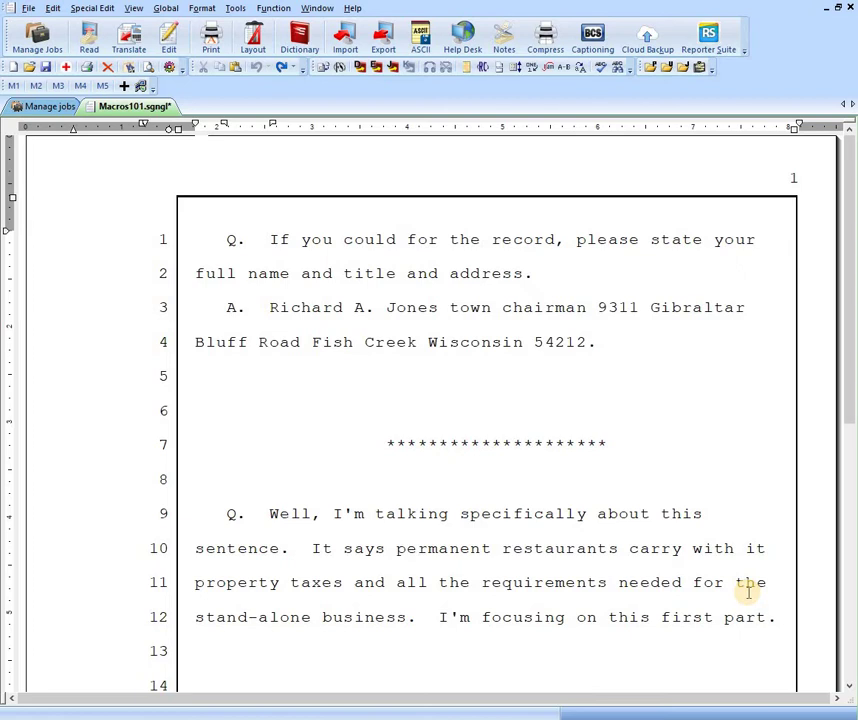
- Surround the selected 'town chairman' with commas, then delete both commas, leaving the caret before 'town'
key("ctrl+shift+Right")
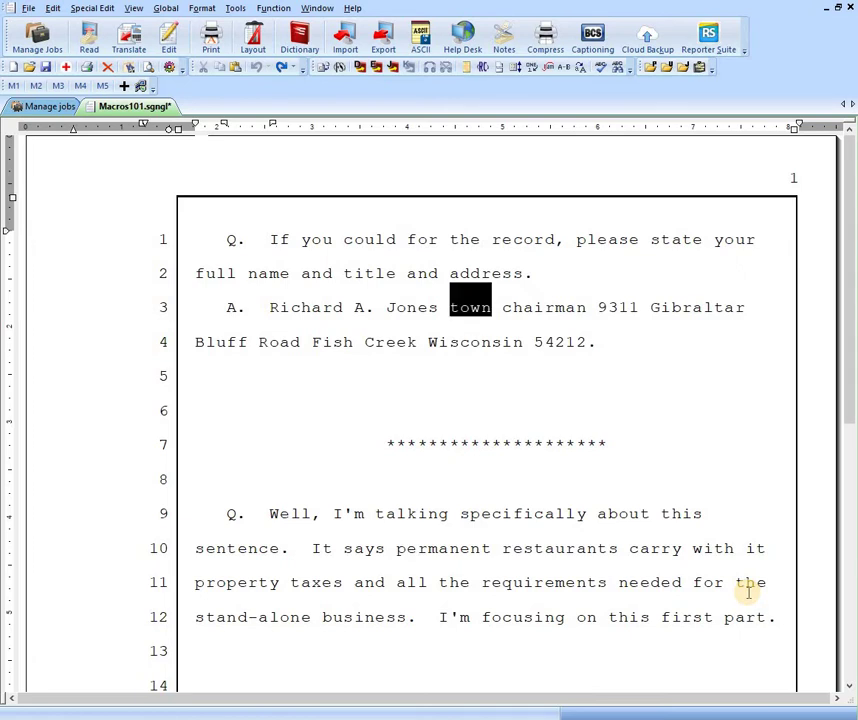
key("ctrl+shift+Right")
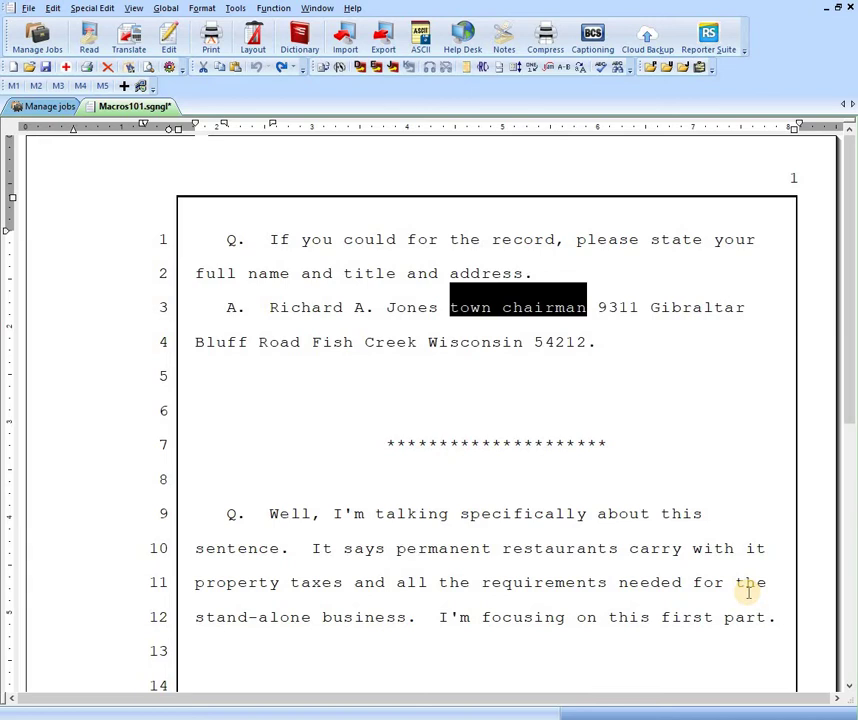
key("ctrl+comma")
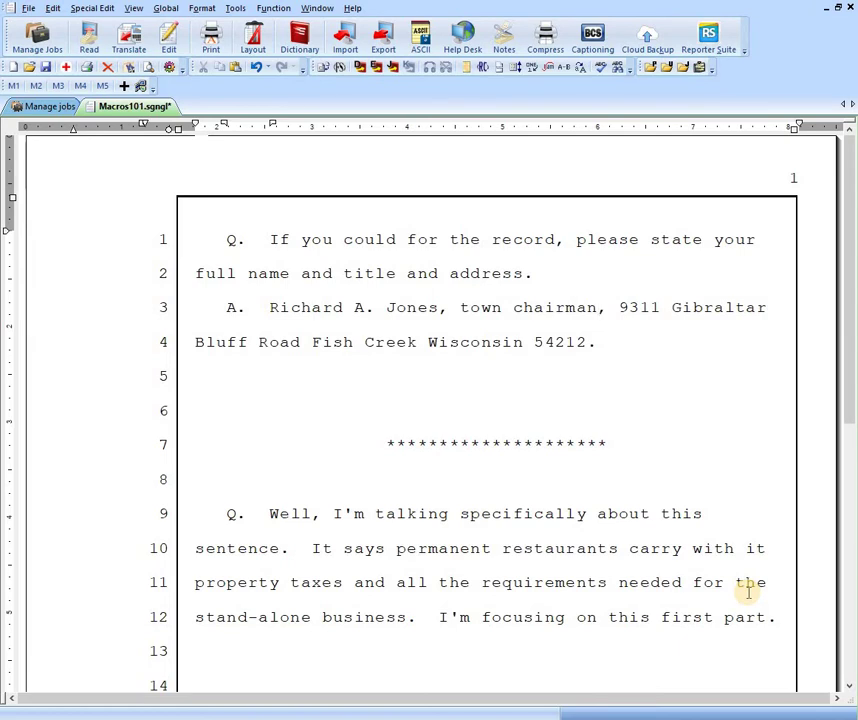
key("BackSpace")
key("ctrl+Left")
key("ctrl+Left")
key("BackSpace")
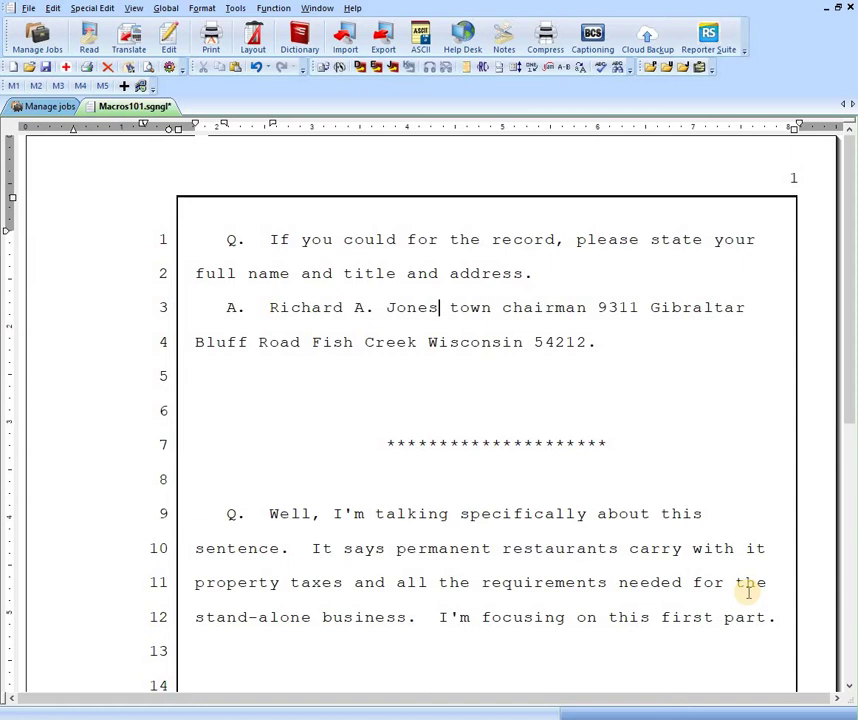
key("Right")
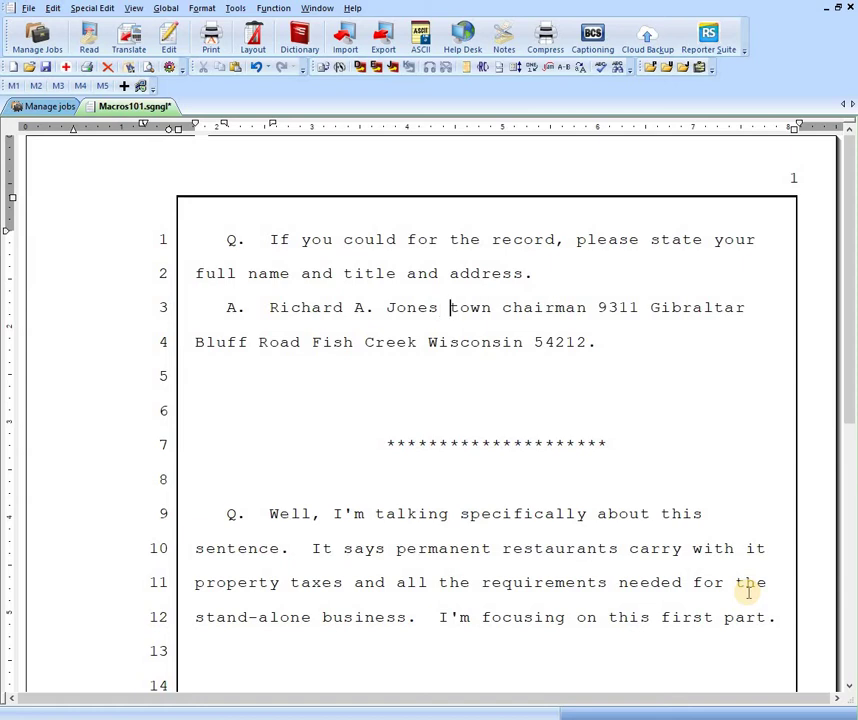
- Tear off the Tools > Macro submenu and dock it as a Macros toolbar beside the others
left_click(238, 9)
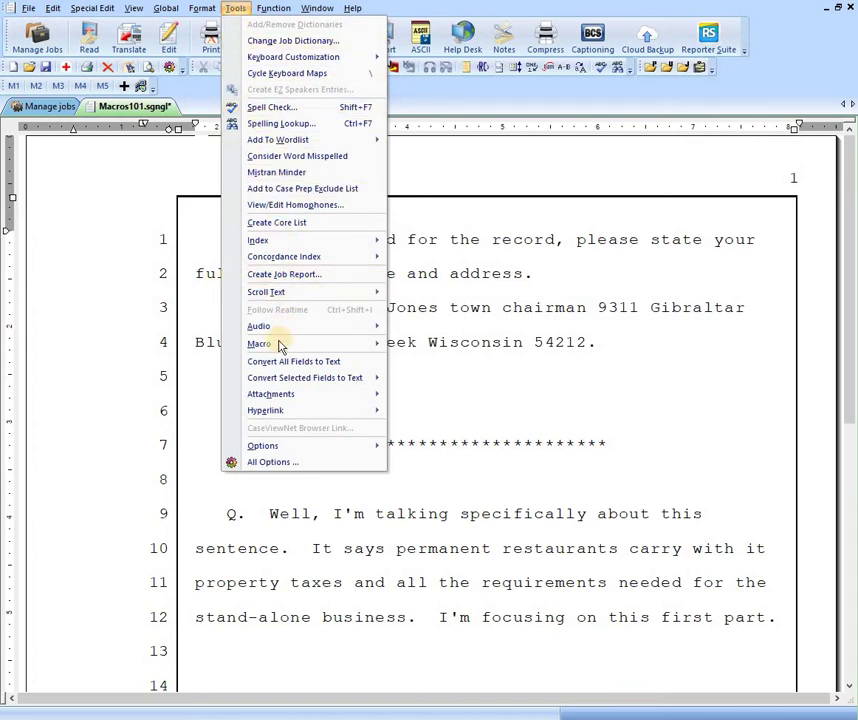
mouse_move(266, 348)
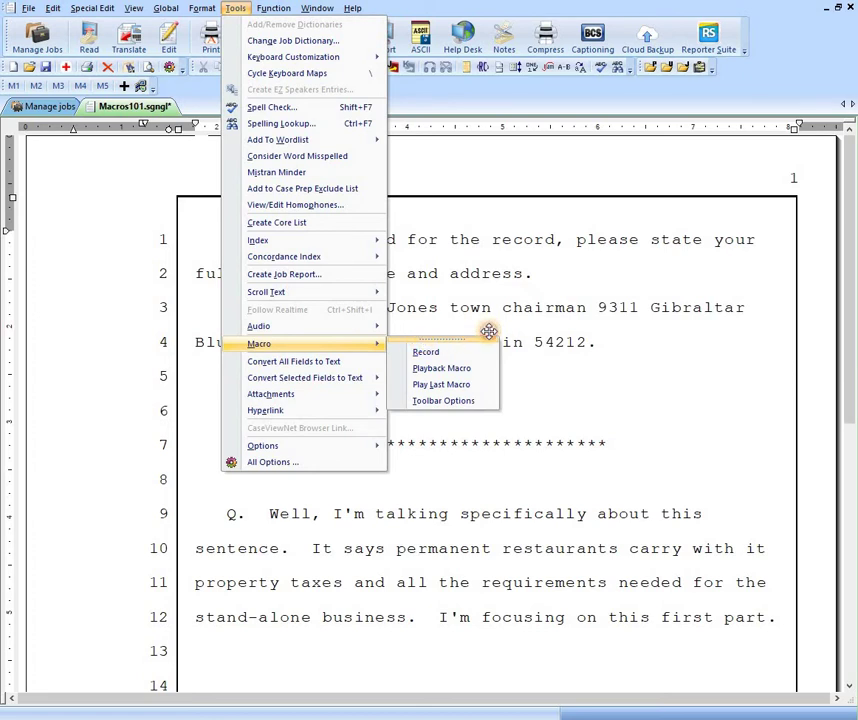
left_click_drag(548, 319, 553, 320)
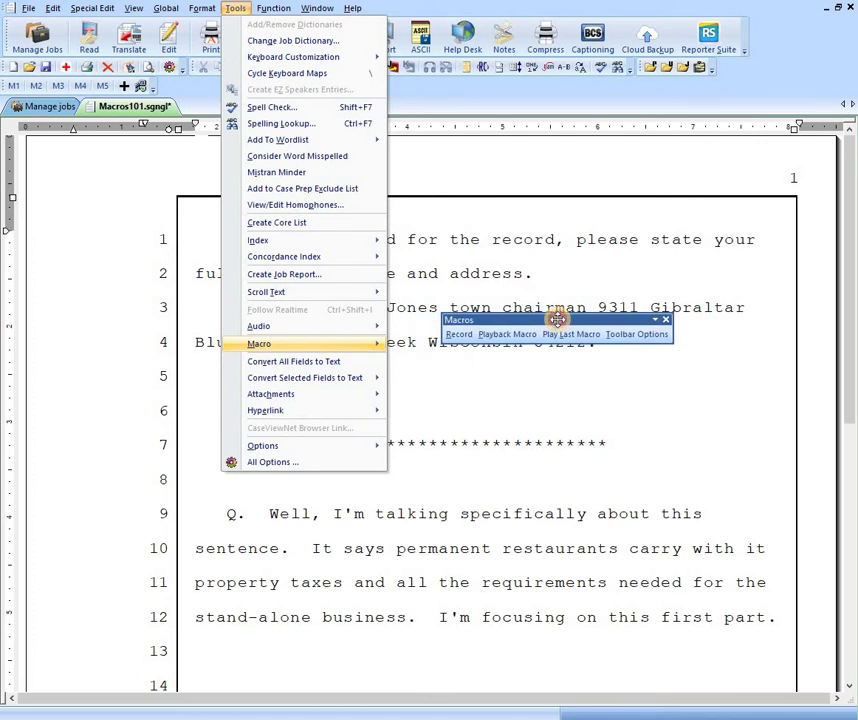
left_click_drag(557, 319, 551, 250)
left_click_drag(512, 104, 278, 73)
left_click(540, 240)
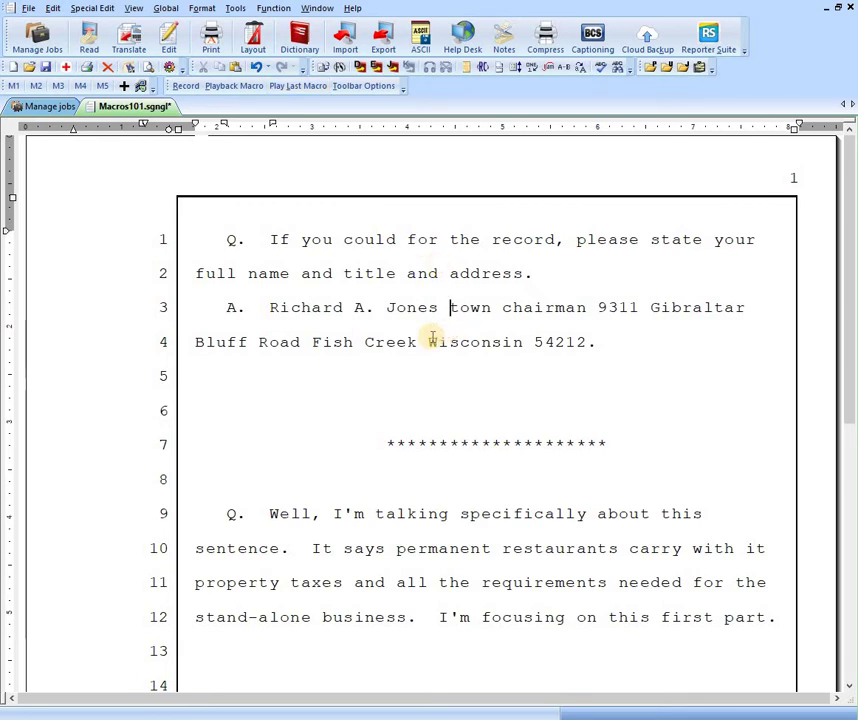
- Record a macro that selects 'town chairman' and surrounds it with commas, giving 'Jones, town chairman, 9311'
left_click(233, 9)
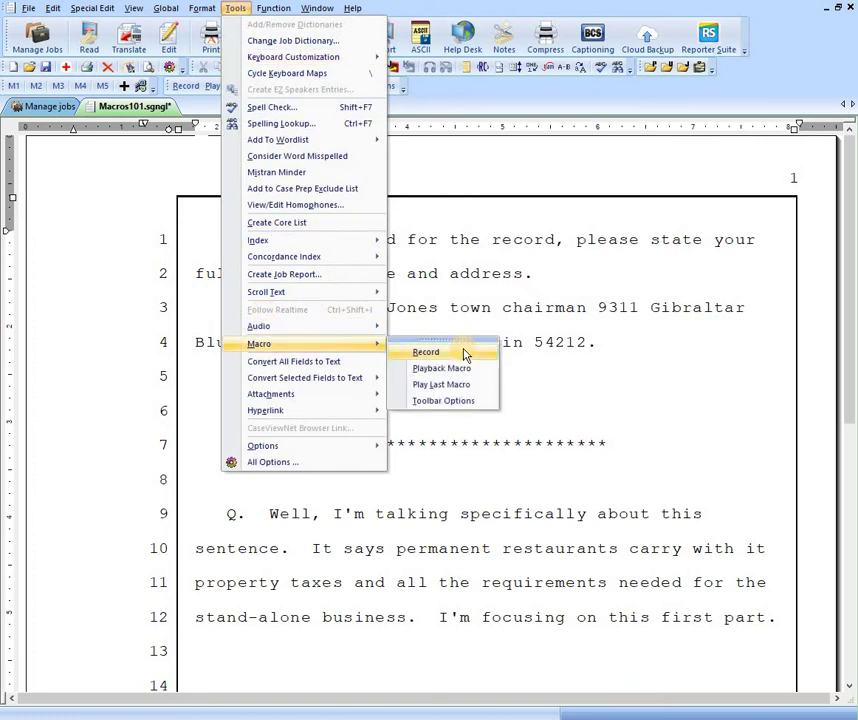
left_click(604, 372)
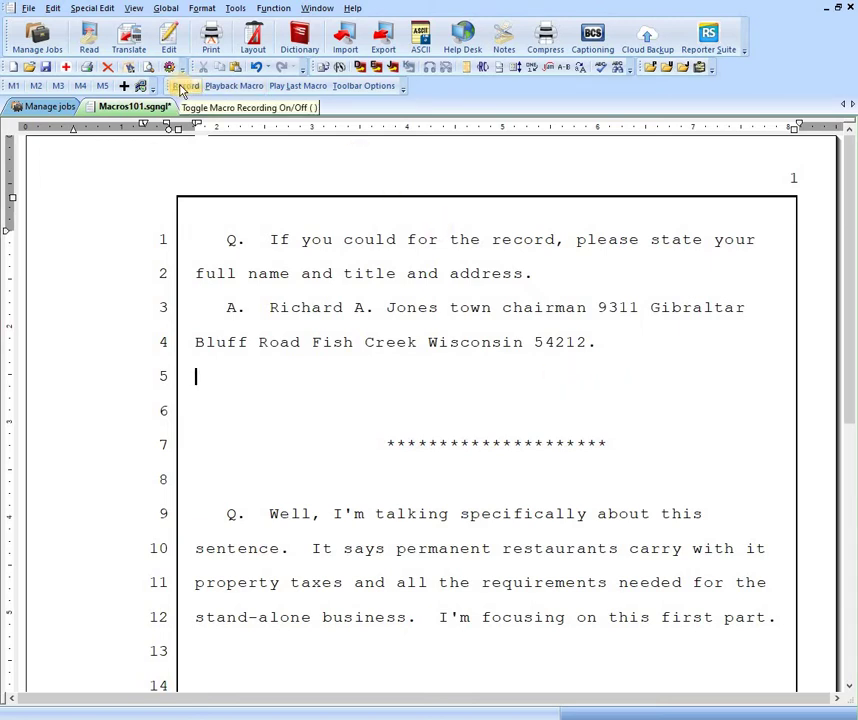
left_click(450, 303)
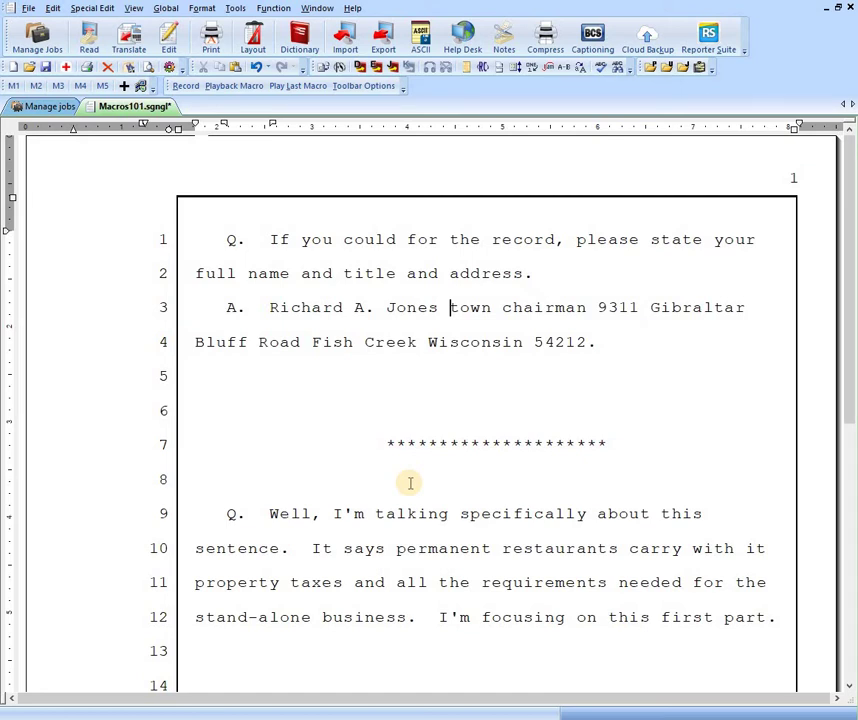
left_click(185, 88)
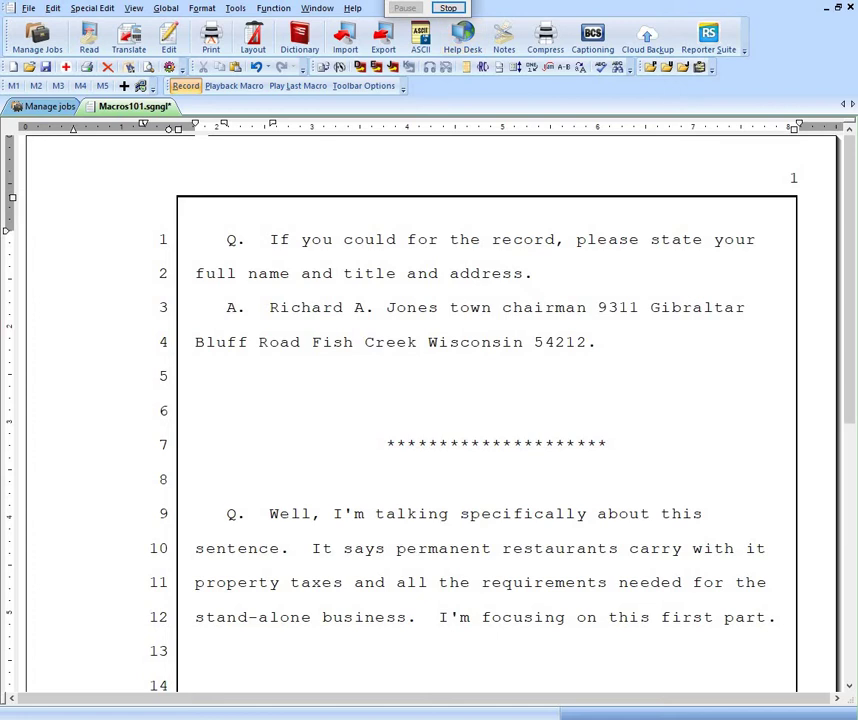
left_click(450, 307)
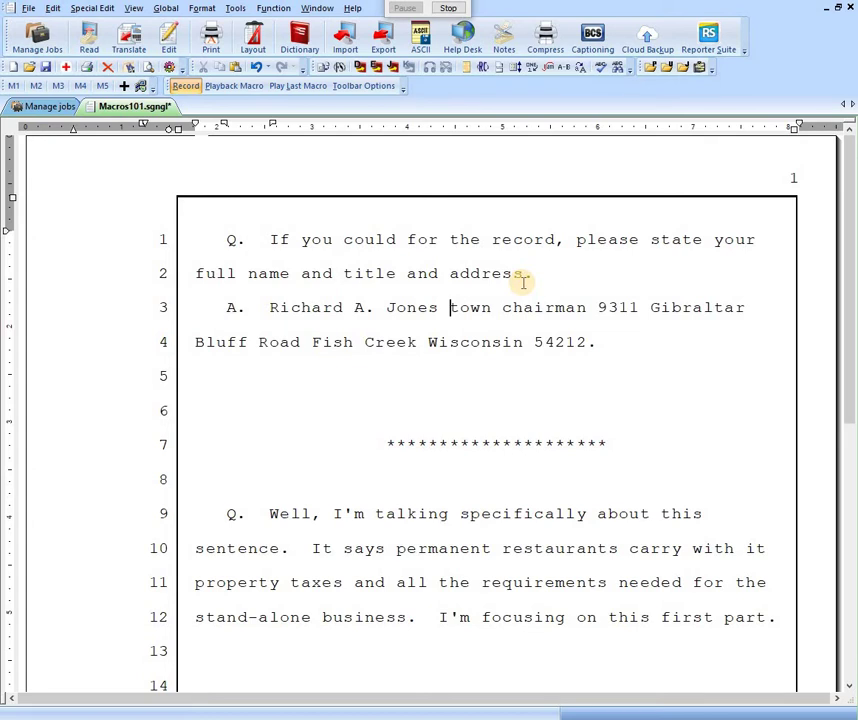
key("ctrl+shift+Right")
key("ctrl+shift+Right")
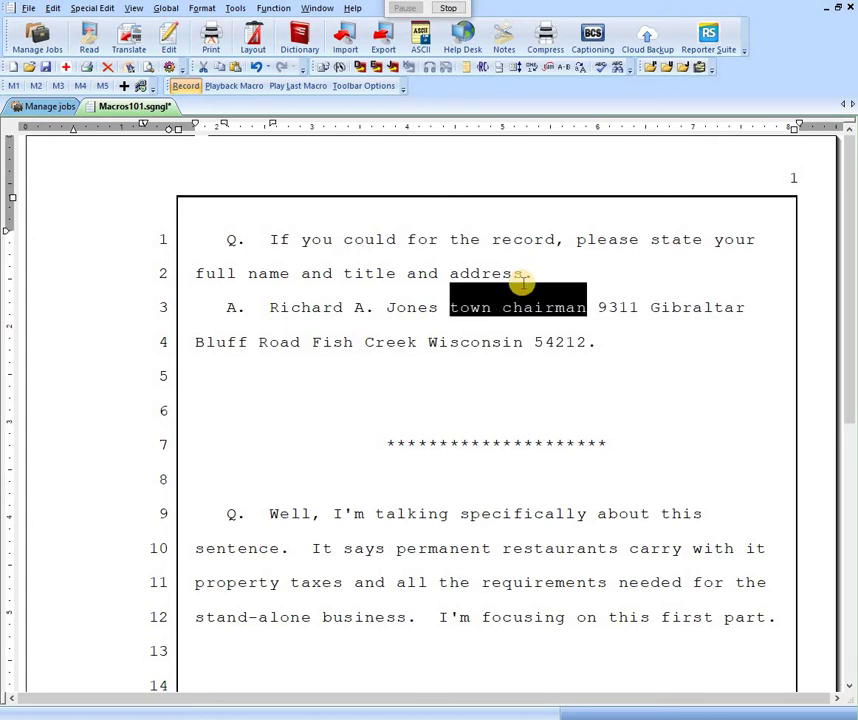
type(",")
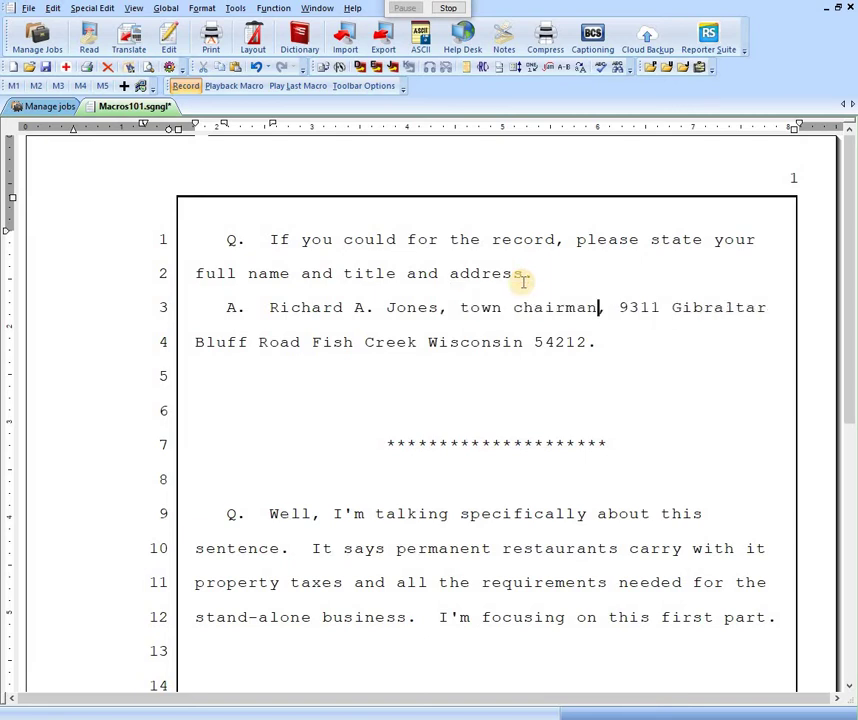
key("ctrl+Right")
- Stop recording and save the macro as 'Edit--Surround two words with commas'
left_click(449, 9)
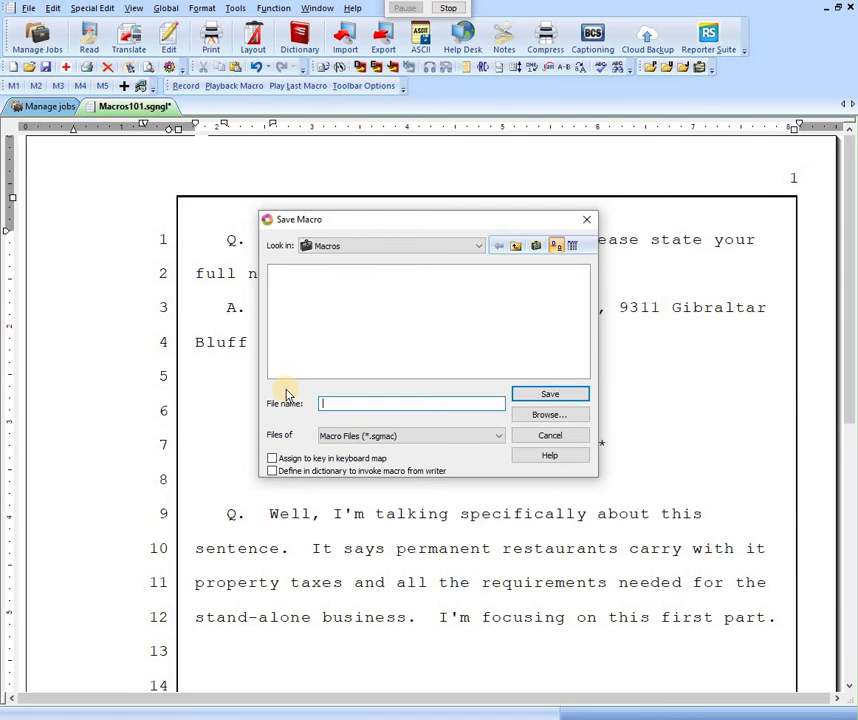
type("Edit--Surround two words wi")
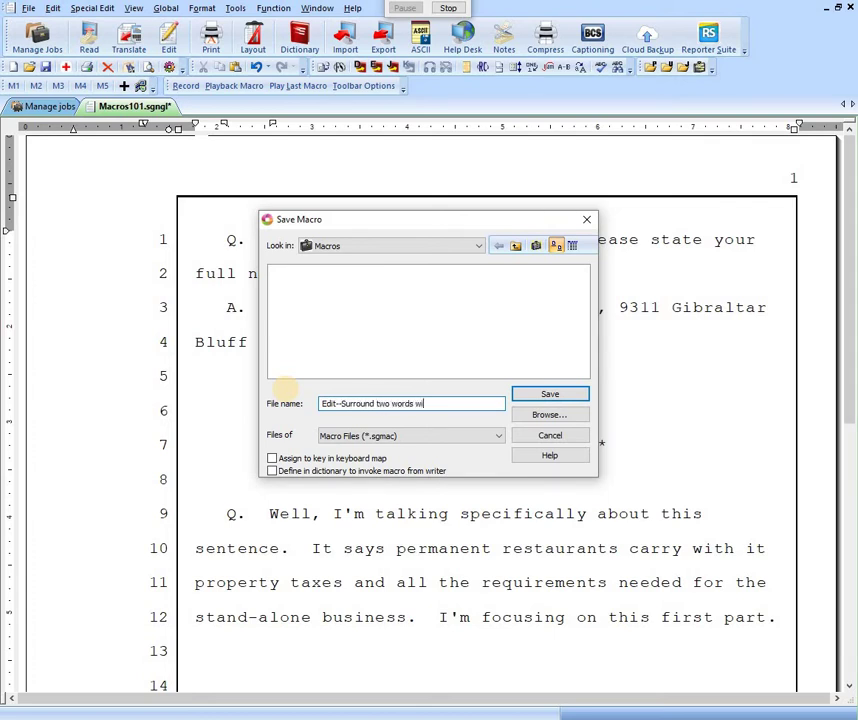
type("th commas")
left_click(528, 400)
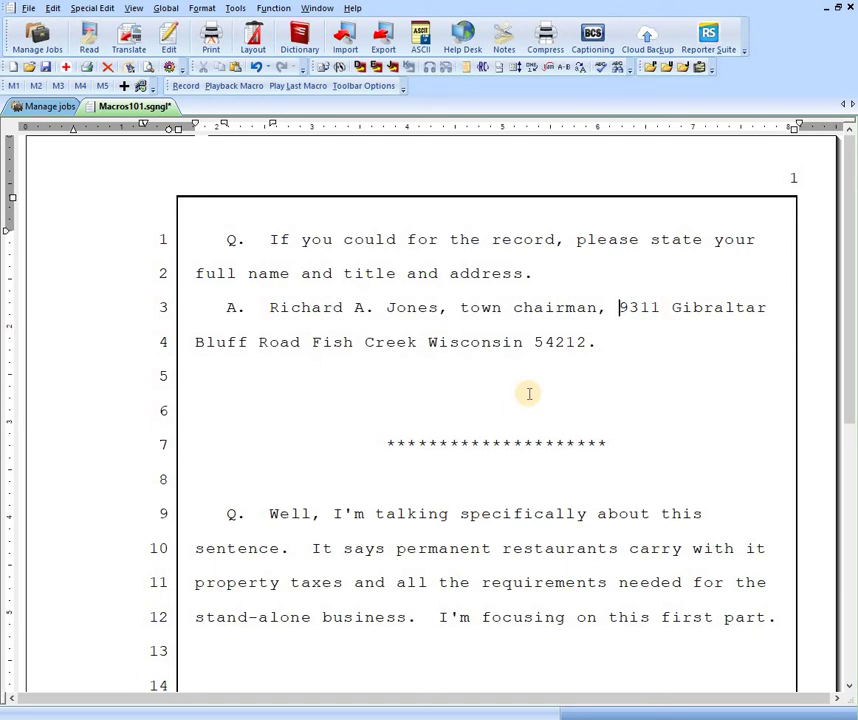
- Delete the recorded commas around 'town chairman' and put the caret back before 'town'
key("Left")
key("BackSpace")
key("ctrl+Left")
key("ctrl+Left")
key("Left")
key("BackSpace")
key("Right")
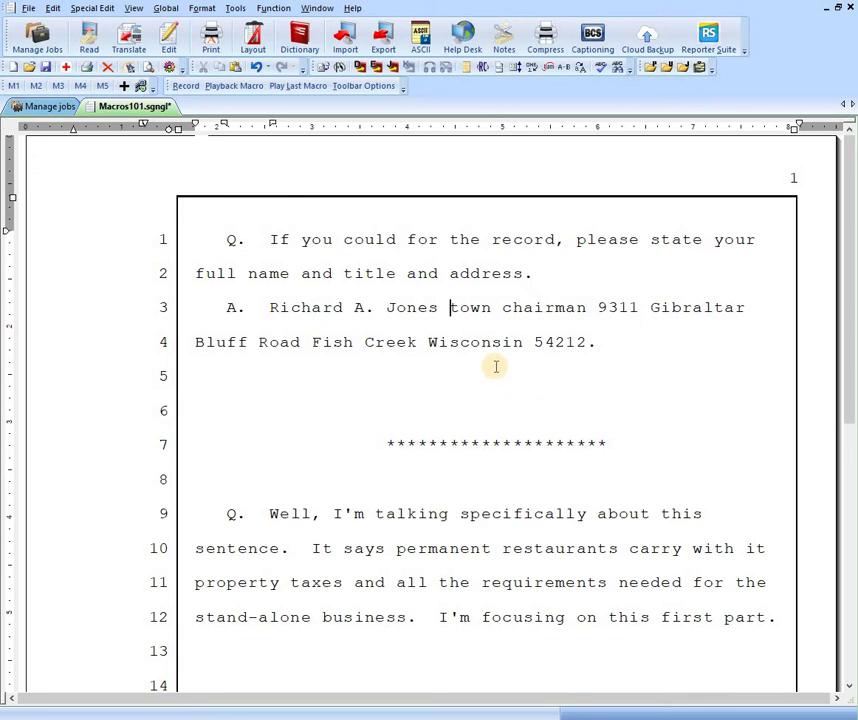
- Play the saved comma macro on 'town chairman', then replay it on the line 4 address
left_click(222, 87)
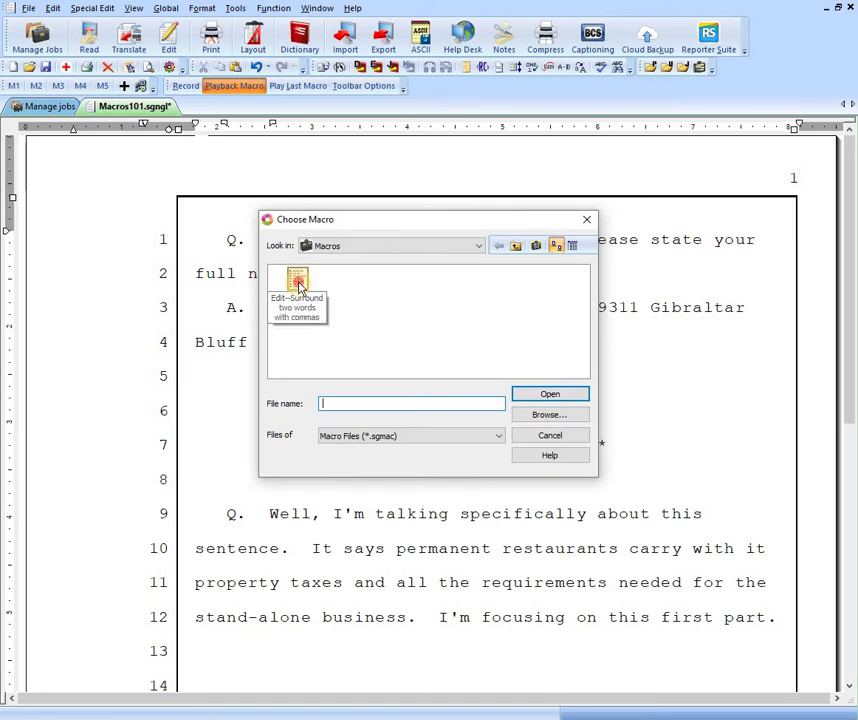
double_click(298, 284)
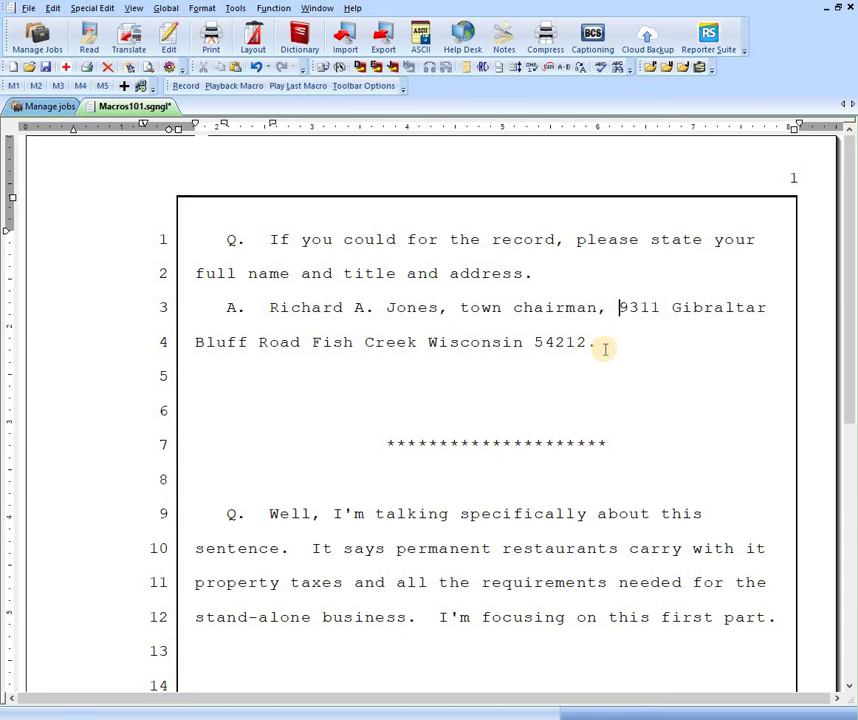
key("ctrl+Right")
key("ctrl+Right")
key("ctrl+Right")
key("ctrl+Right")
left_click(304, 88)
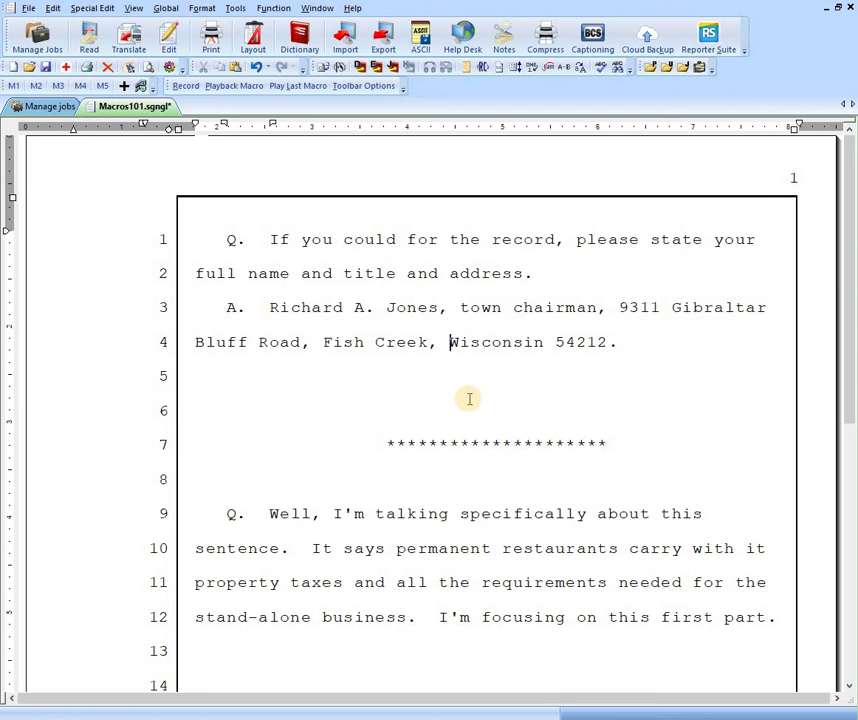
- Undo the macro's comma insertions and return the caret before 'town'
key("F12")
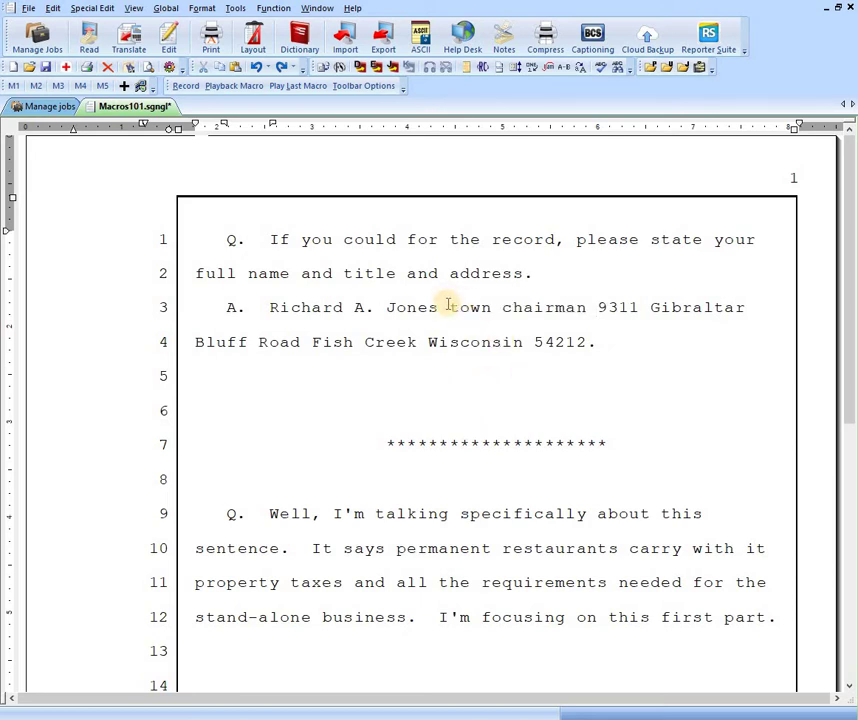
key("ctrl+Right")
key("ctrl+Right")
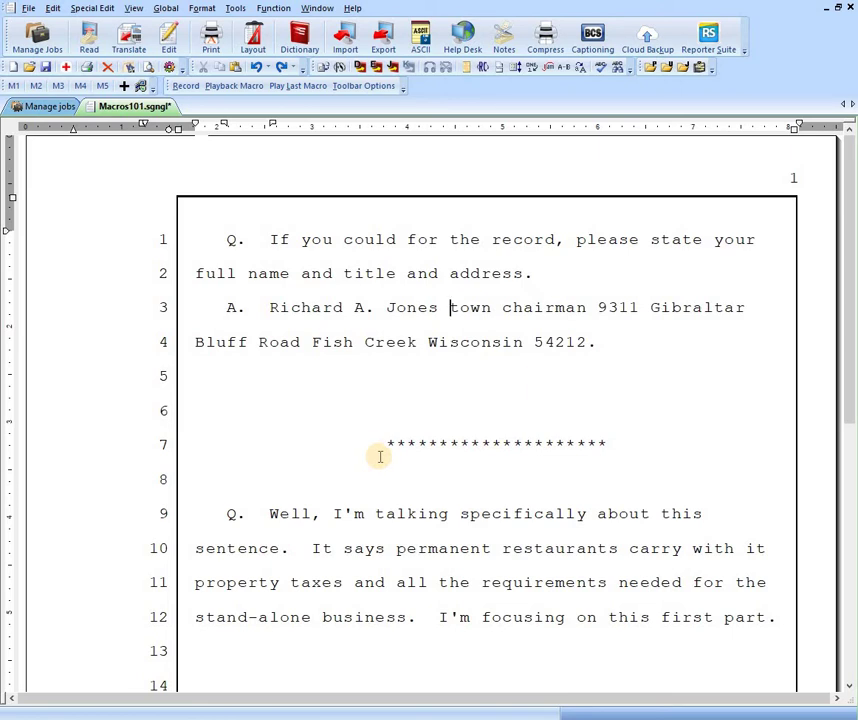
left_click(30, 9)
- Open the Keyboard Map file list under File > Open > List/Table and select the Default map
mouse_move(45, 40)
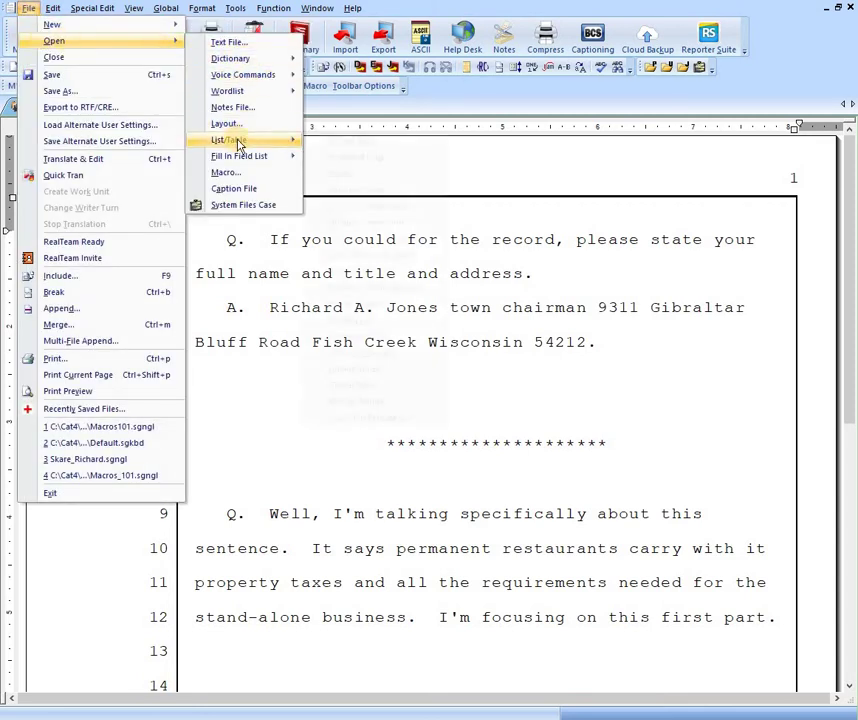
mouse_move(237, 145)
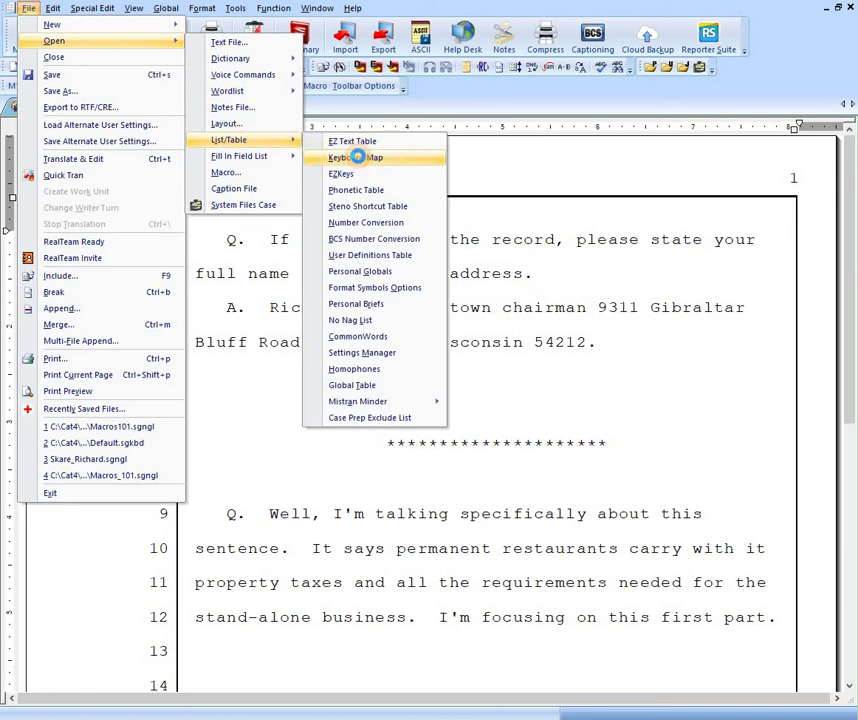
left_click(360, 161)
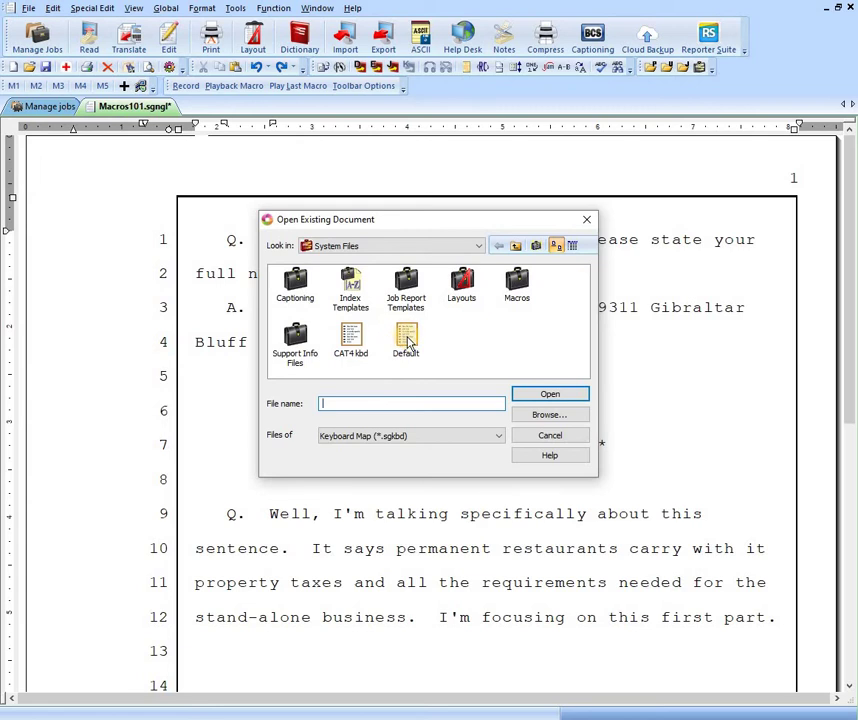
left_click(408, 340)
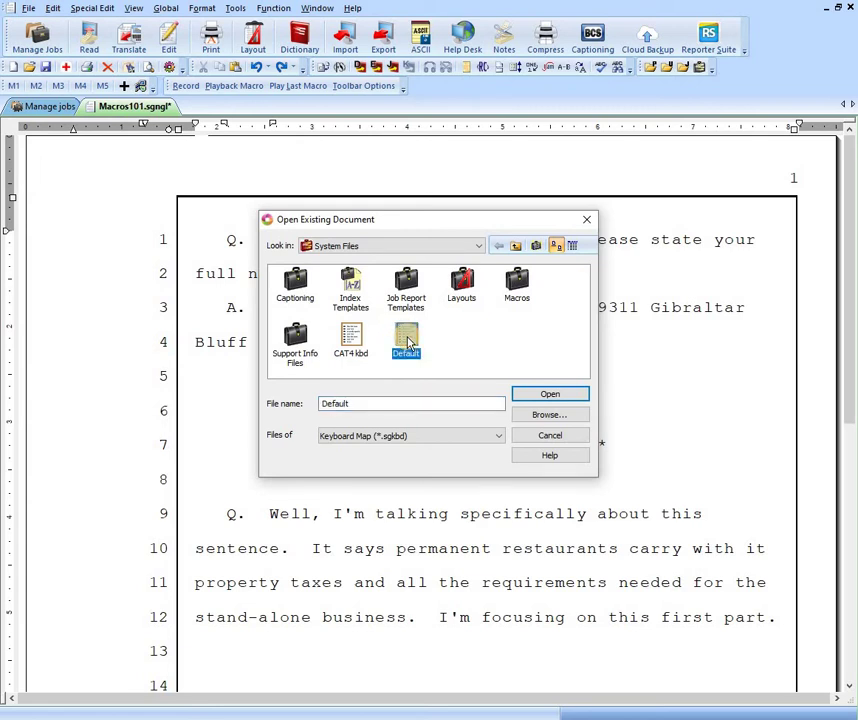
- Open Default.sgkbd and bring up the function assignment for the 2 +Control key
left_click(552, 394)
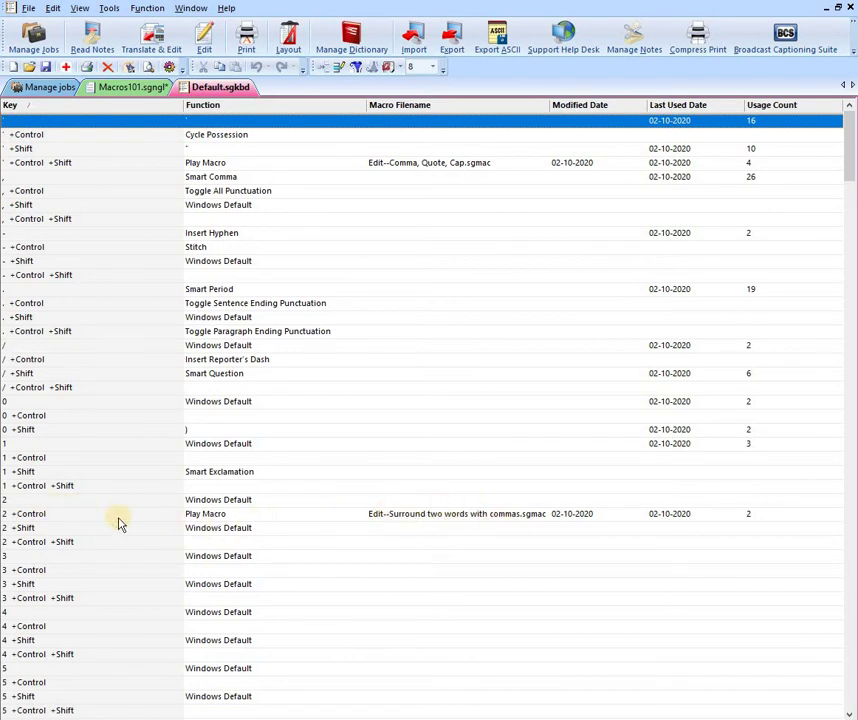
left_click(82, 515)
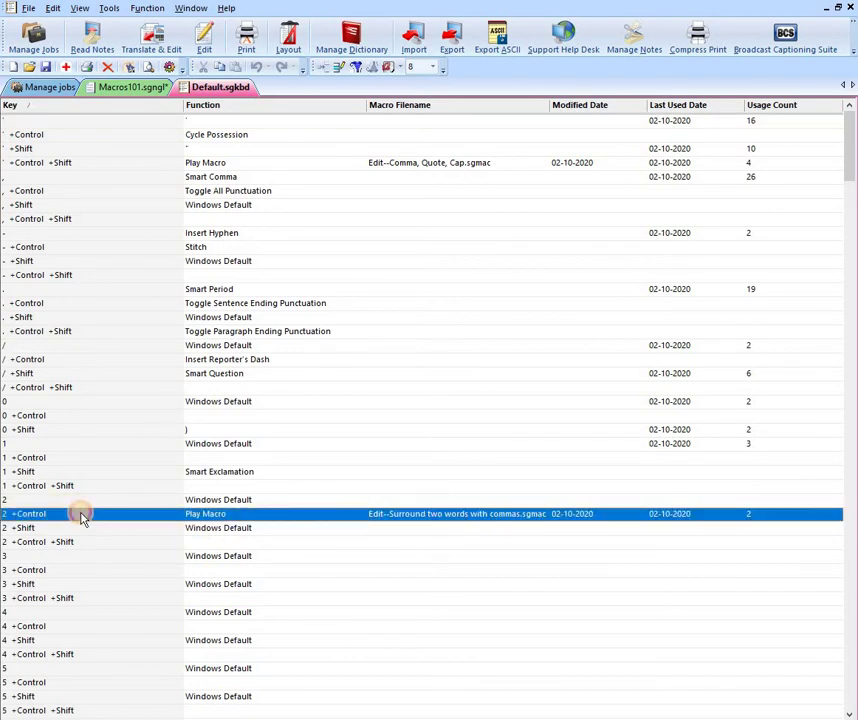
double_click(82, 517)
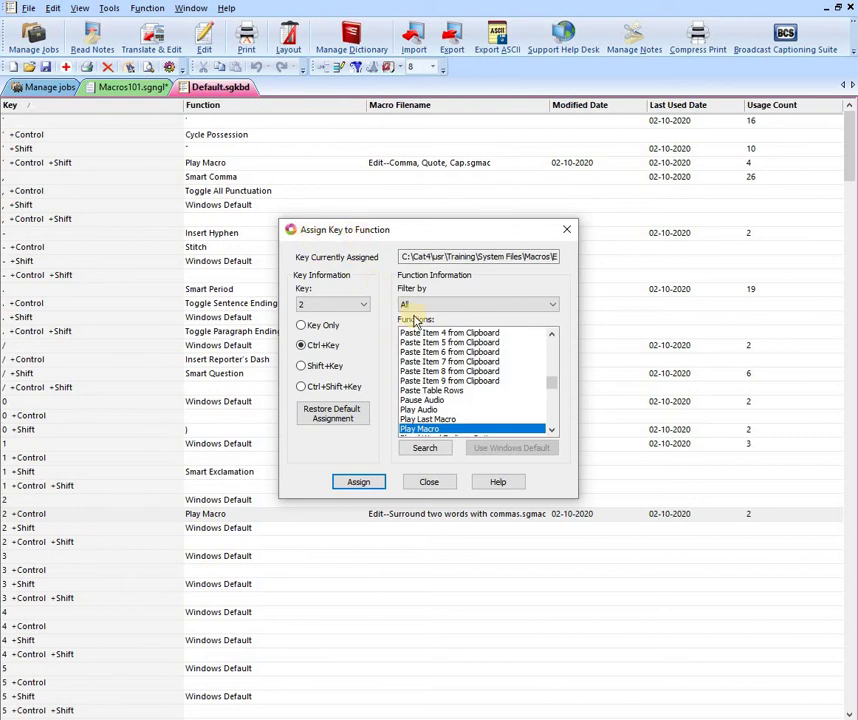
- Assign the 'Edit--Surround two words with commas' macro to 2 +Control, confirming the replacement, and close
left_click(557, 340)
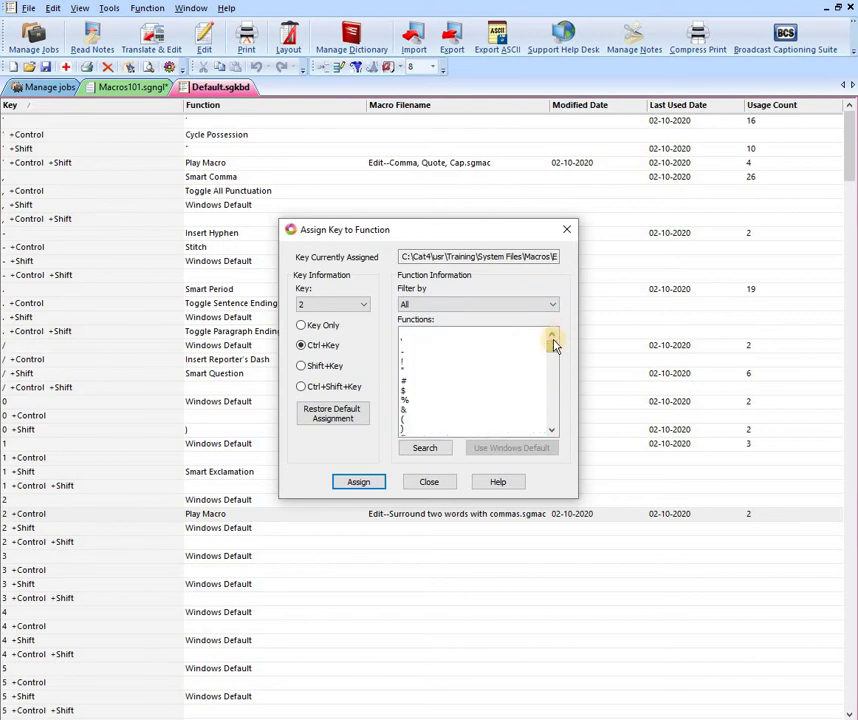
left_click_drag(551, 341, 552, 437)
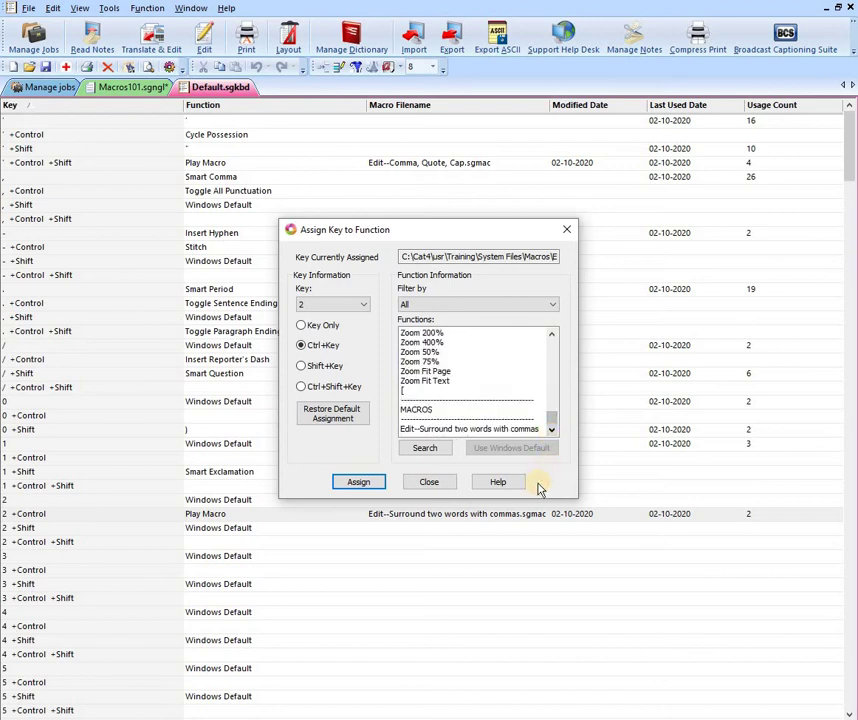
left_click(432, 429)
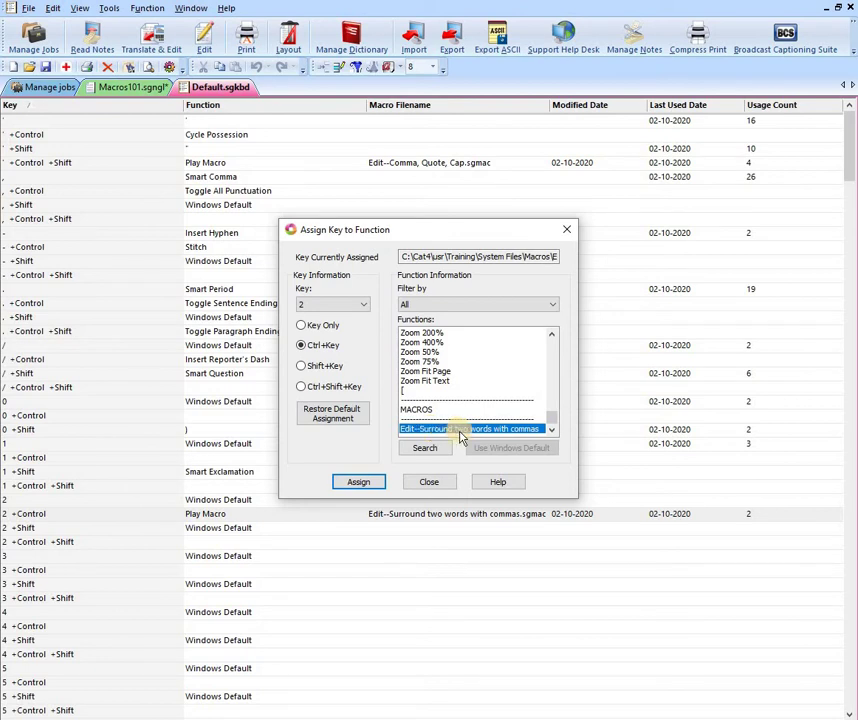
left_click(362, 483)
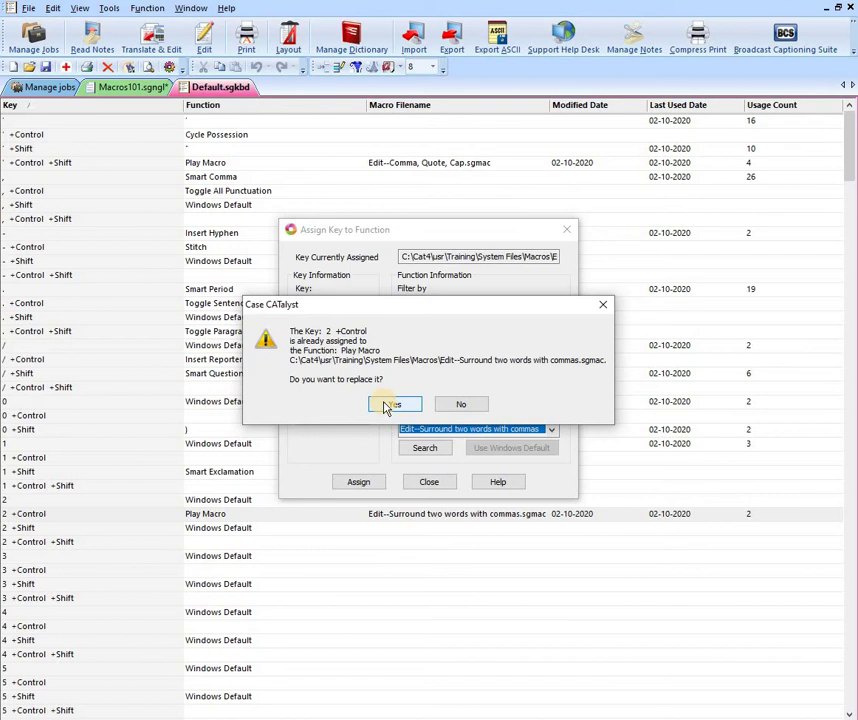
left_click(390, 404)
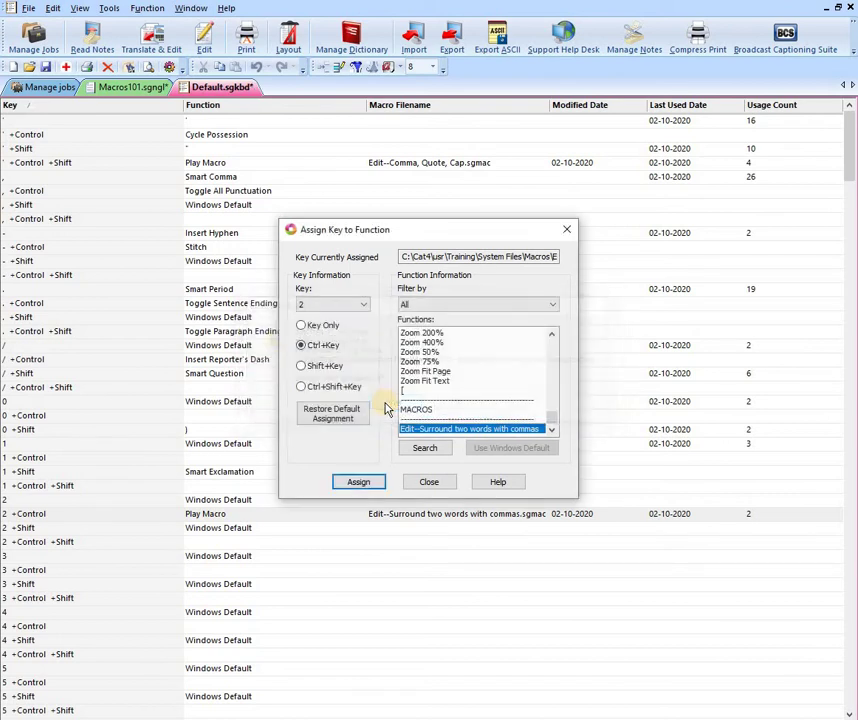
left_click(357, 484)
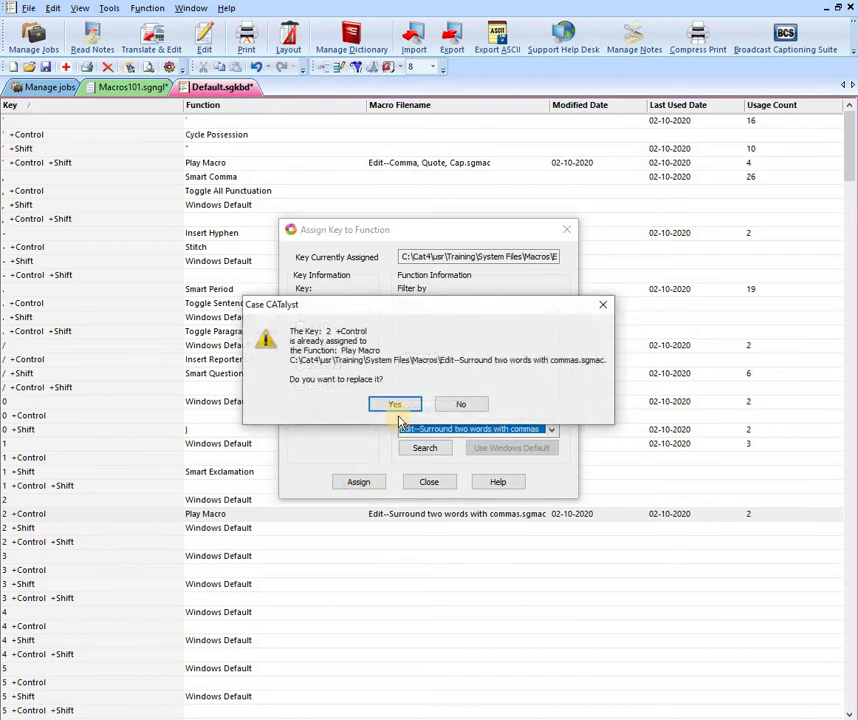
key("Return")
left_click(431, 484)
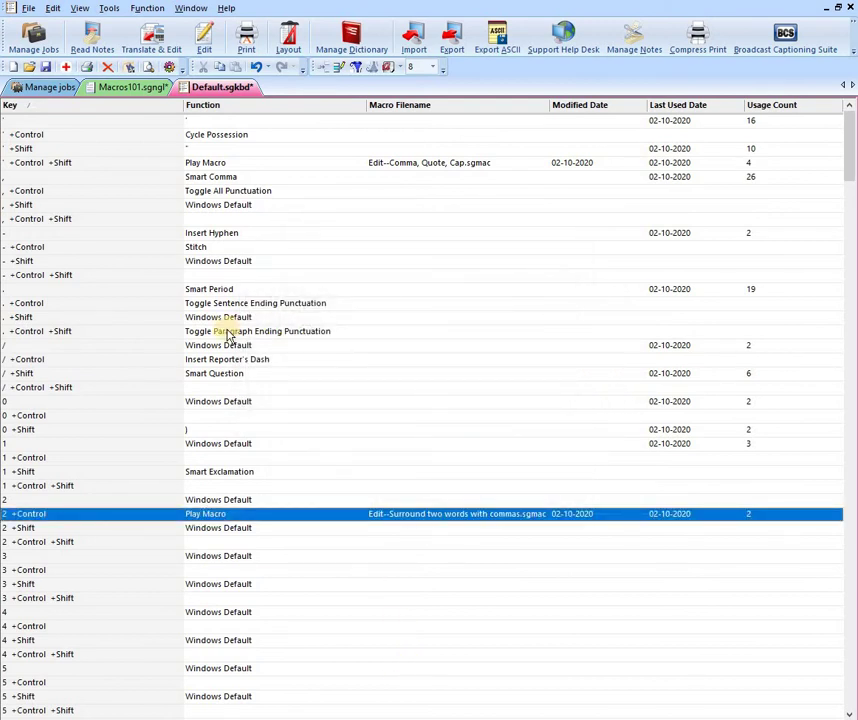
- Delete the macro assignment from ' +Control +Shift and save the Default.sgkbd keyboard map
double_click(86, 165)
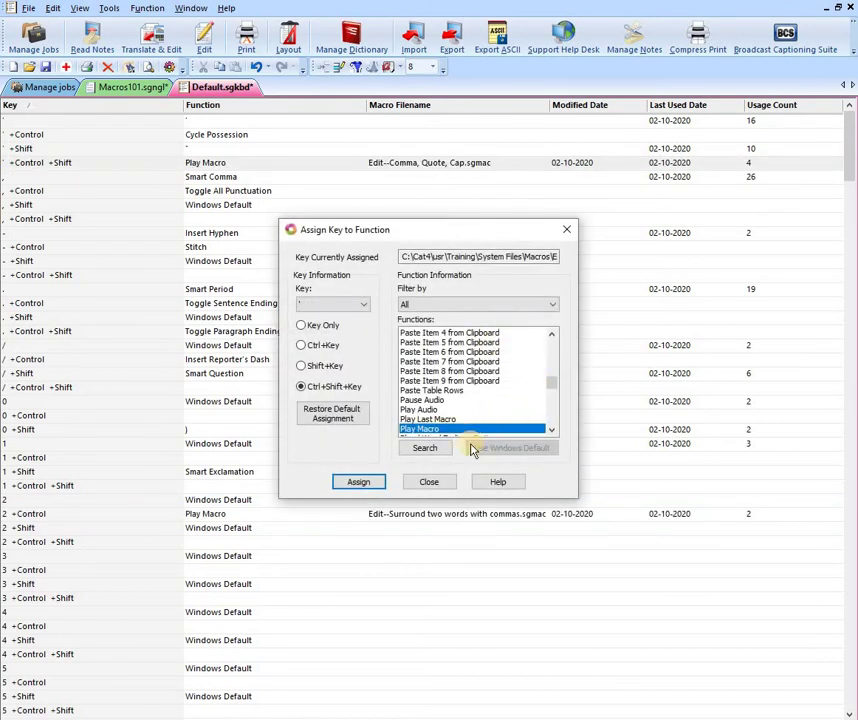
left_click(431, 483)
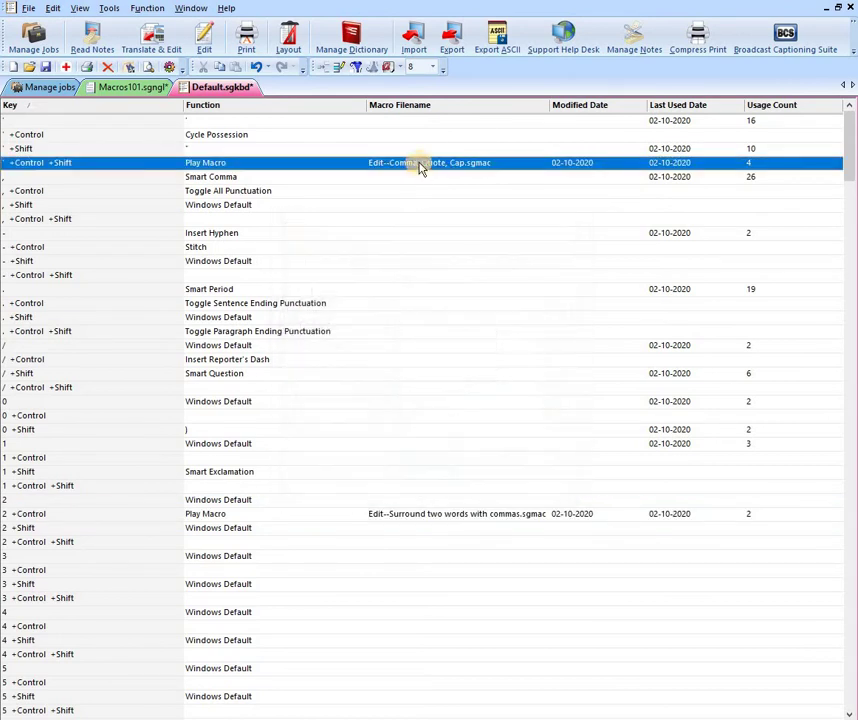
right_click(420, 166)
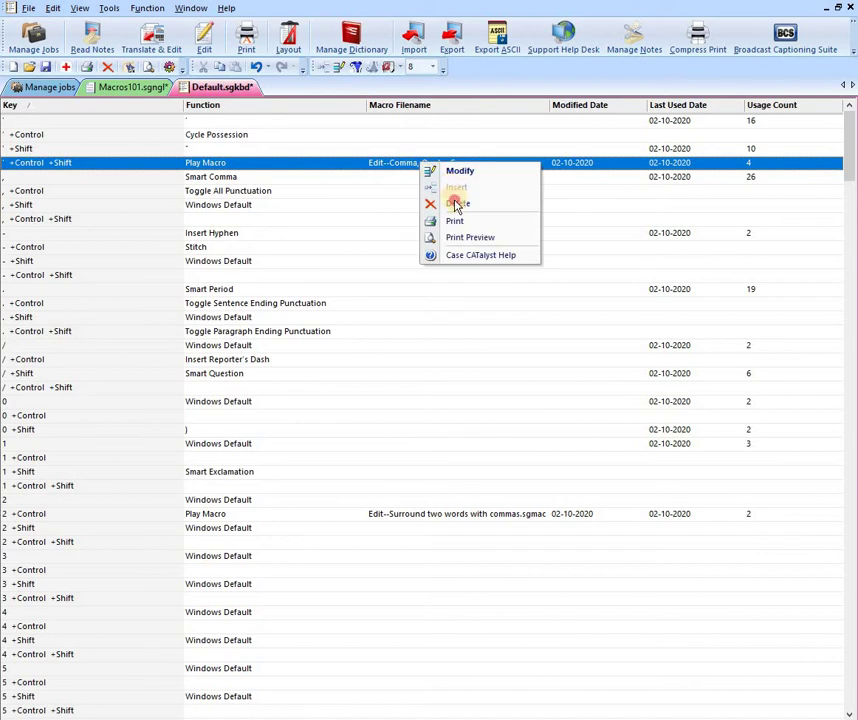
left_click(440, 204)
left_click(392, 389)
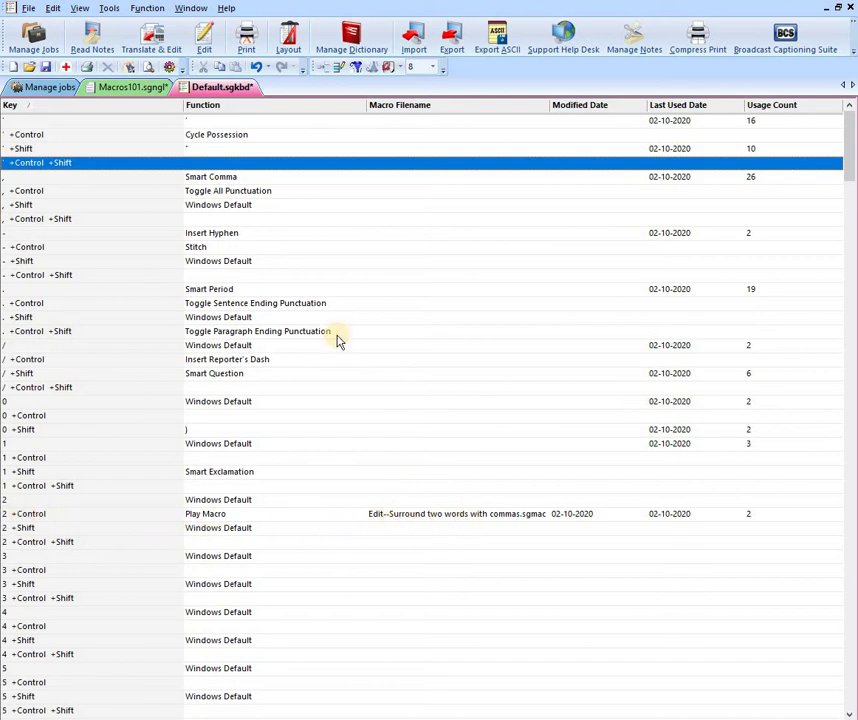
right_click(222, 91)
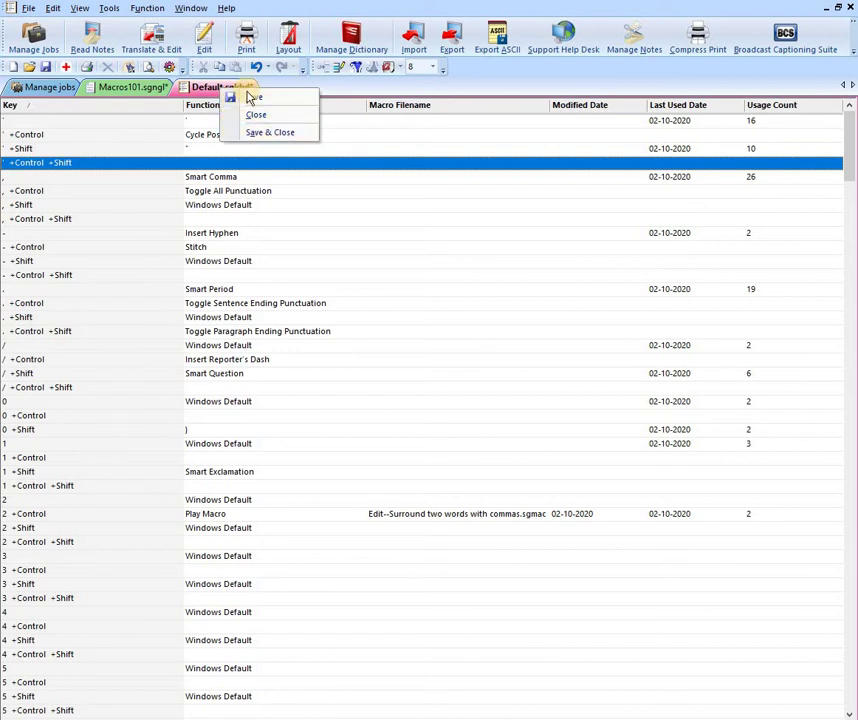
left_click(253, 100)
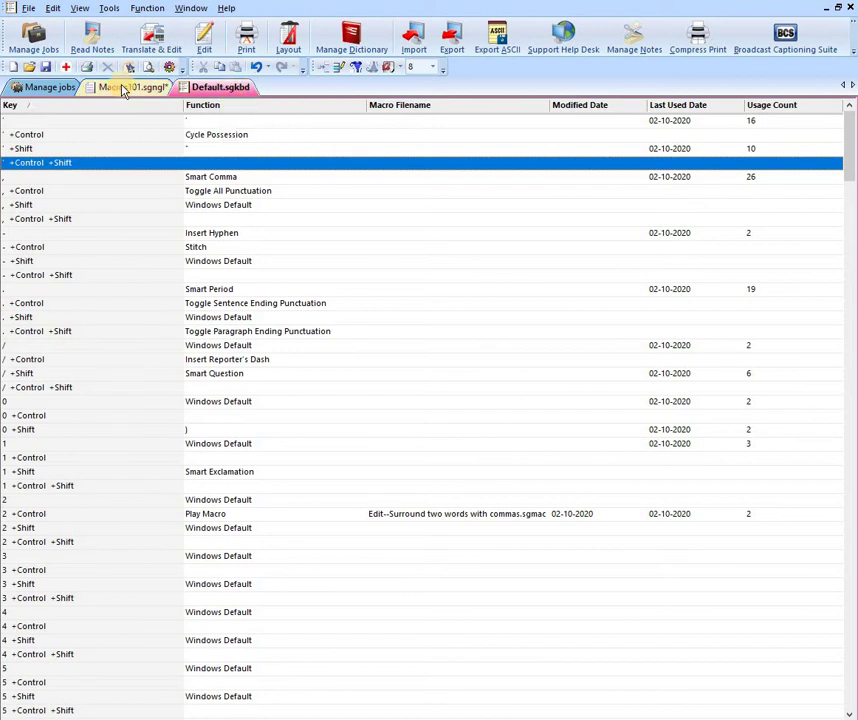
- Back in Macros101, run the comma macro shortcut on 'town chairman' and then on 'Fish Creek'
left_click(121, 91)
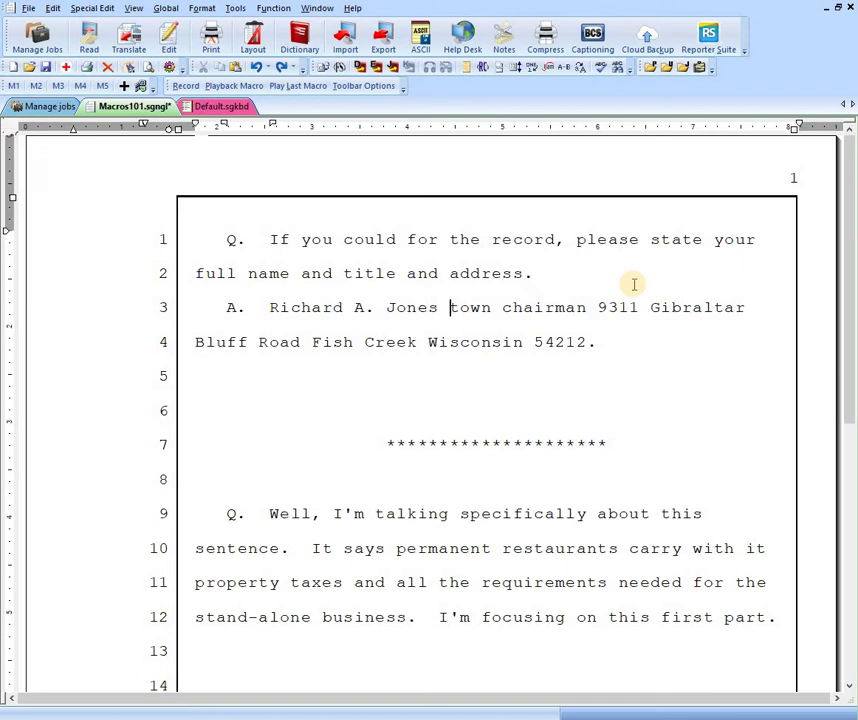
key("ctrl+m")
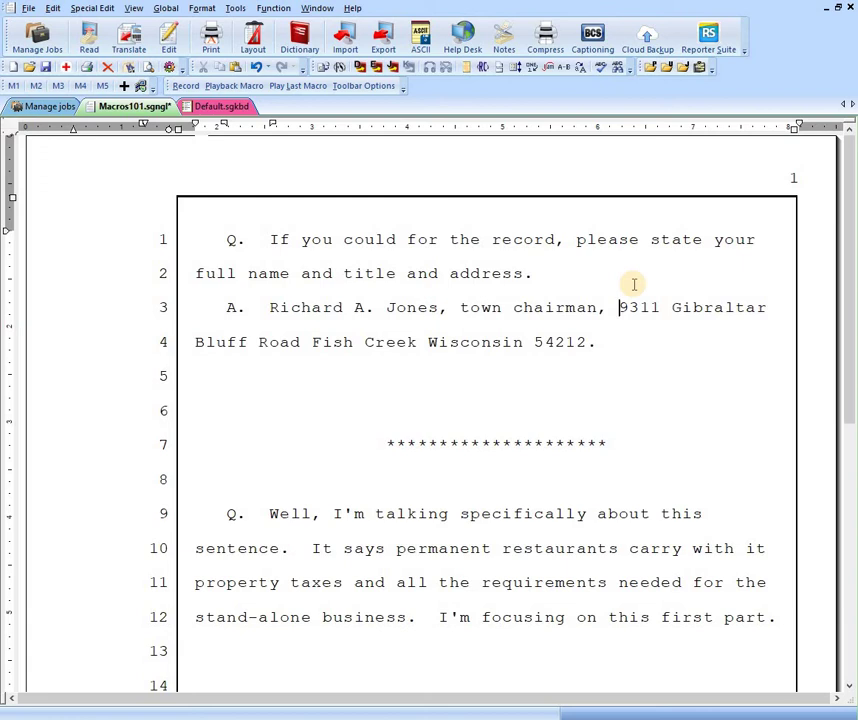
key("ctrl+Right")
key("ctrl+Right")
key("ctrl+Right")
key("ctrl+Right")
key("ctrl+m")
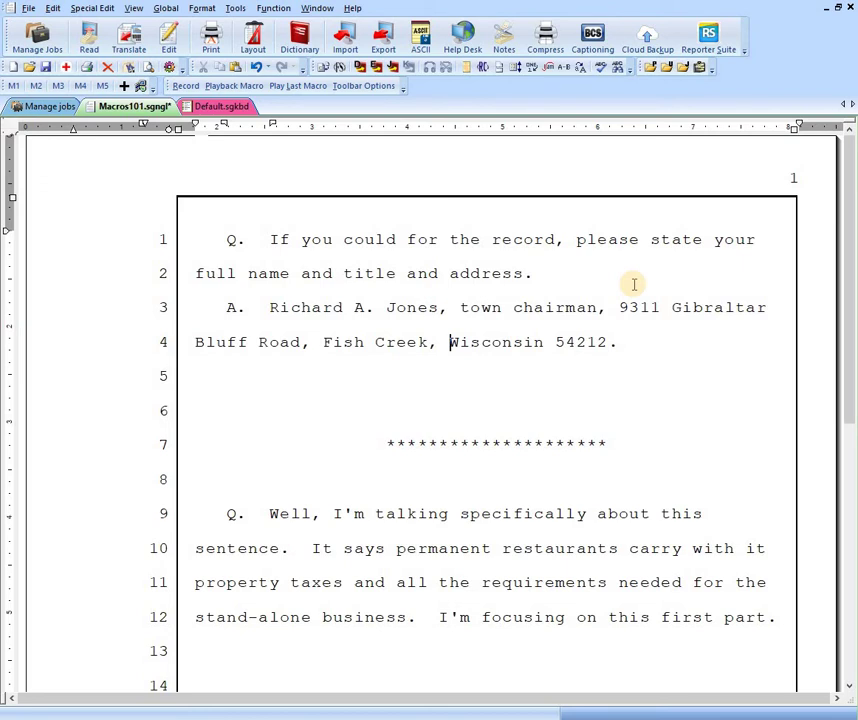
scroll(500, 380, "down", 1)
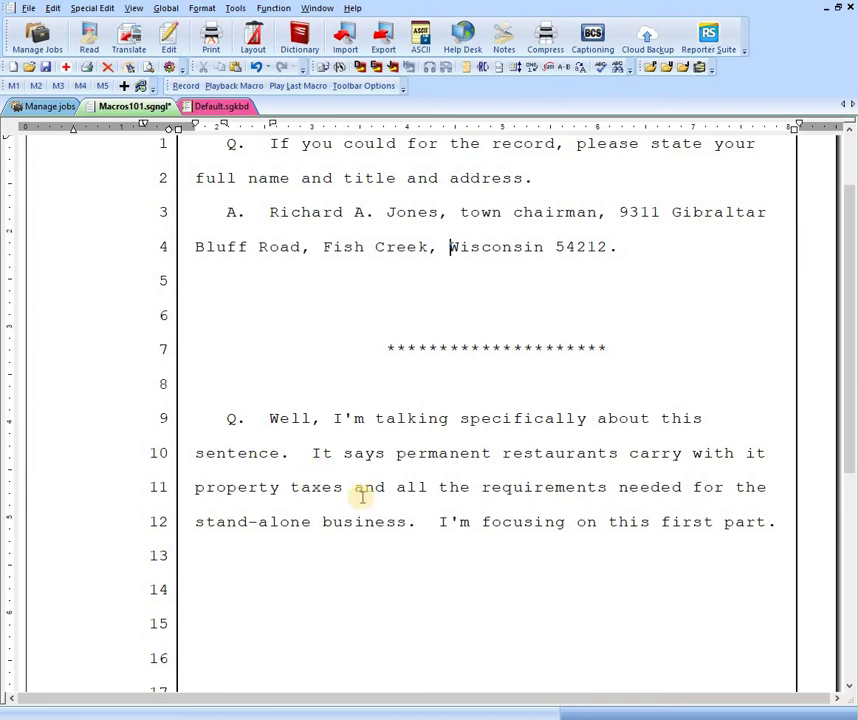
left_click(396, 453)
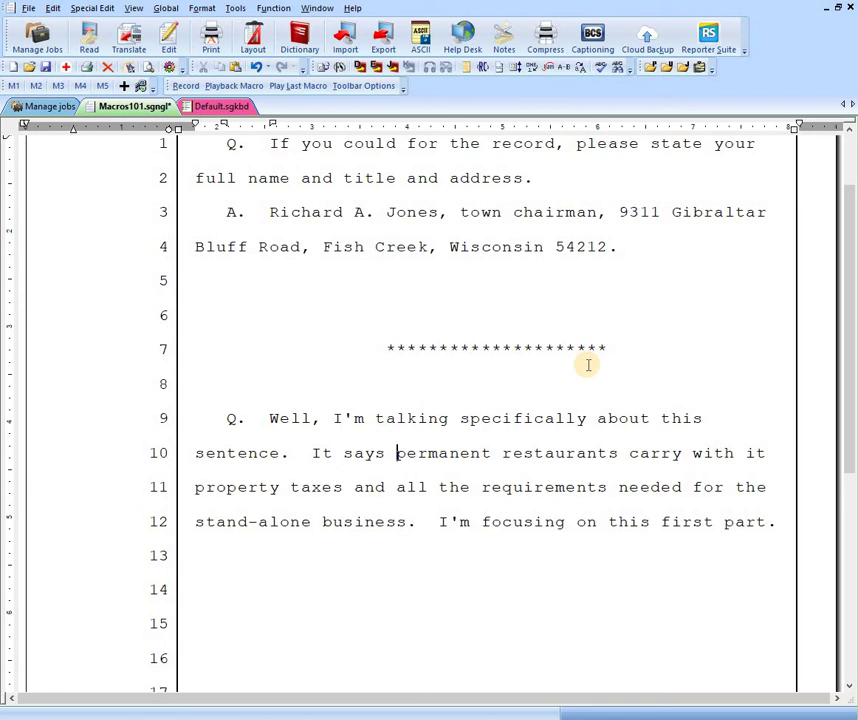
type(",")
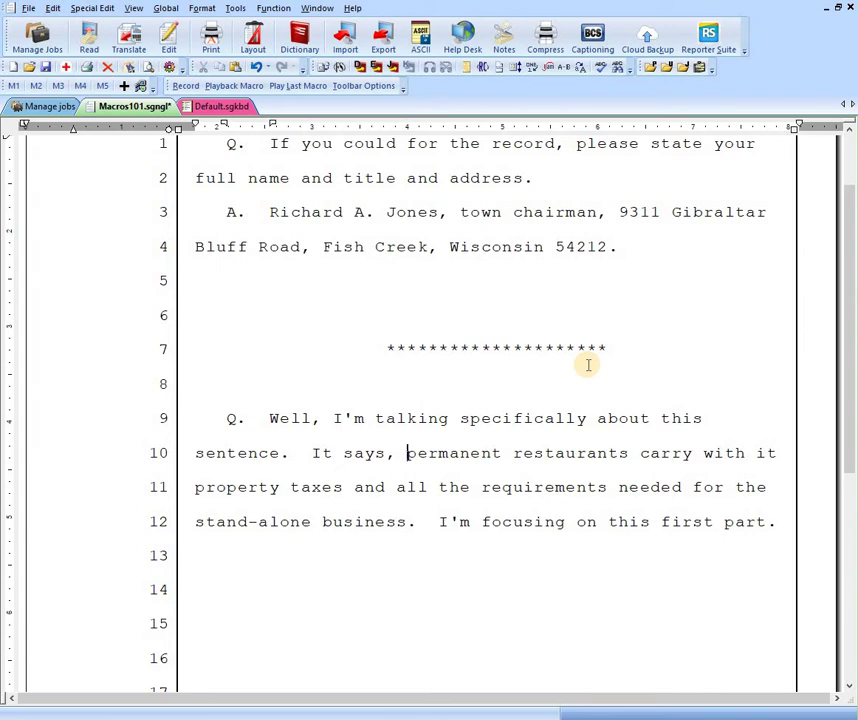
key("F4")
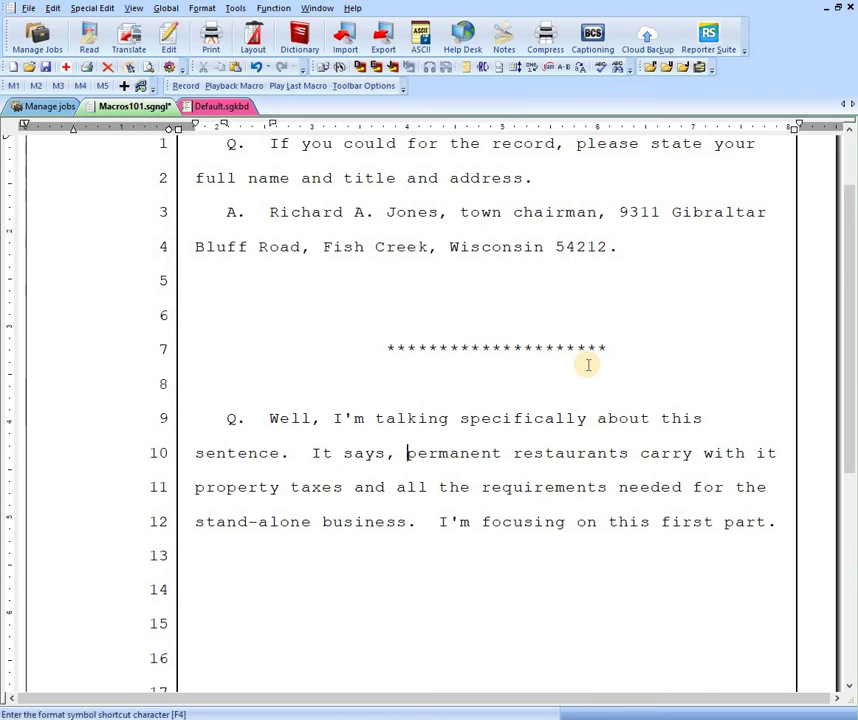
key("c")
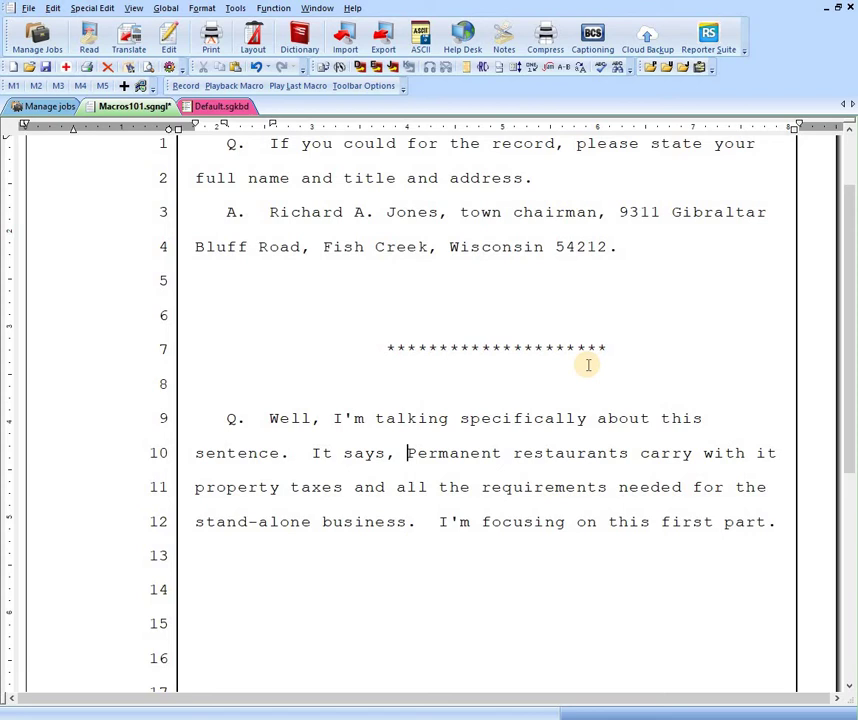
type("\"")
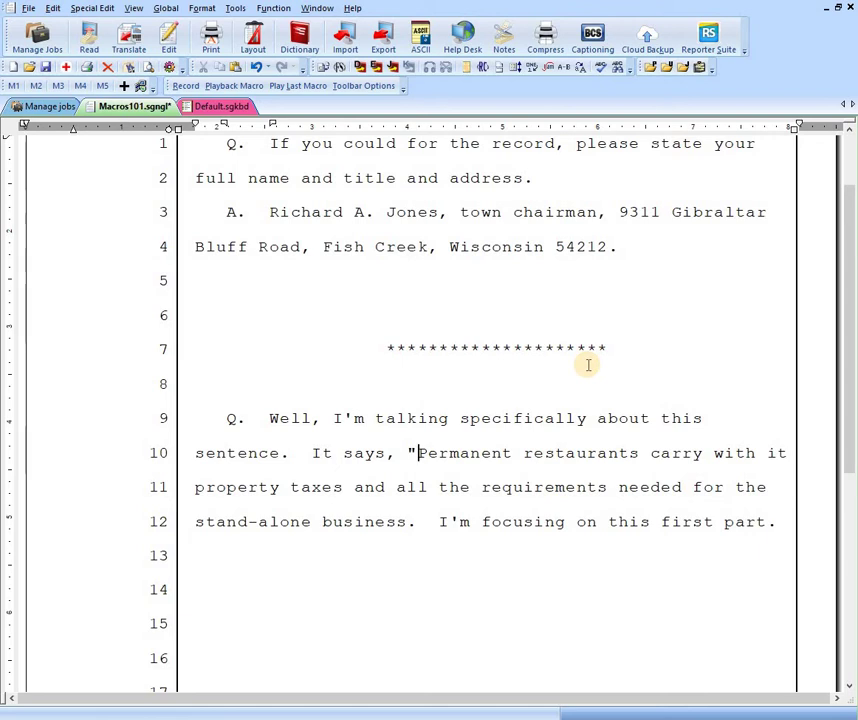
key("BackSpace")
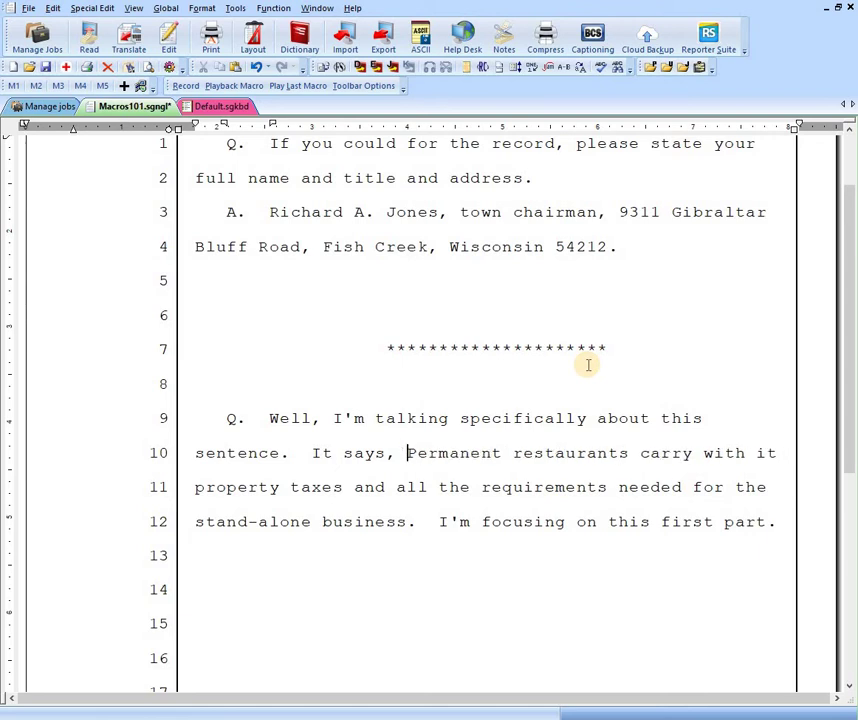
key("shift+F3")
key("Left")
key("BackSpace")
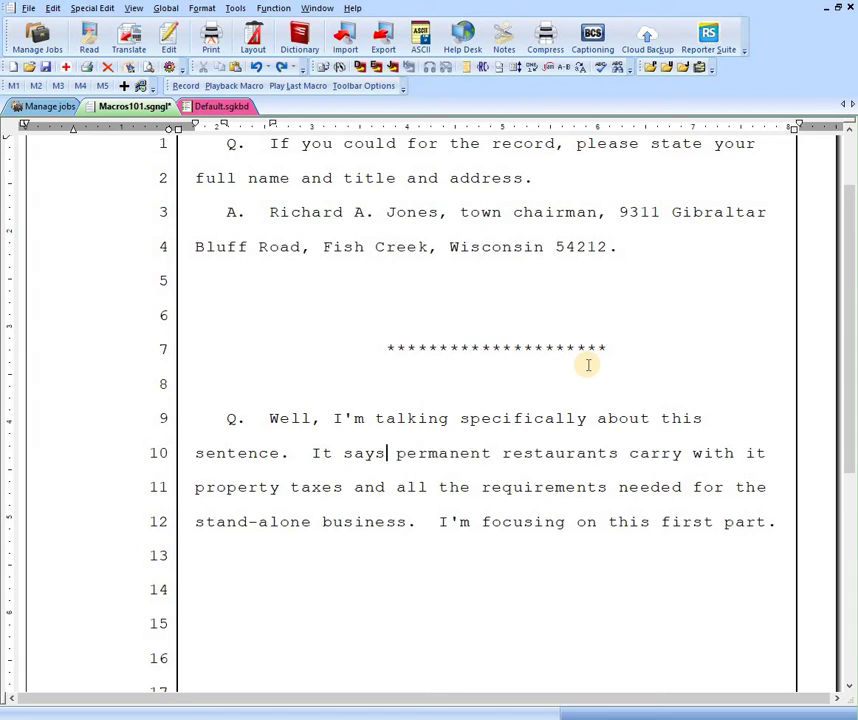
key("Right")
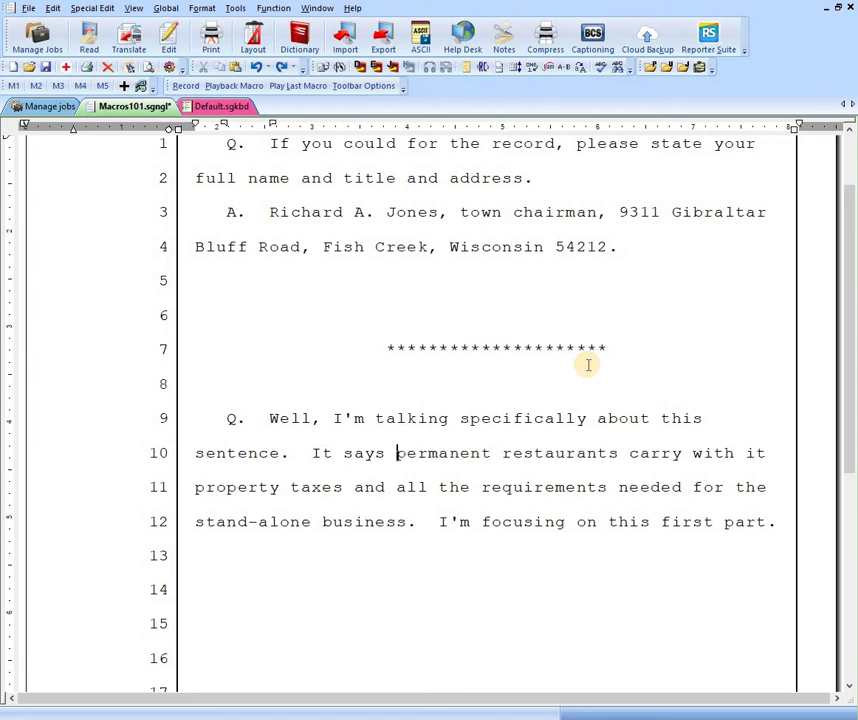
- Record a macro on line 10 that adds a comma, capitalizes Permanent and opens a quote
left_click(184, 87)
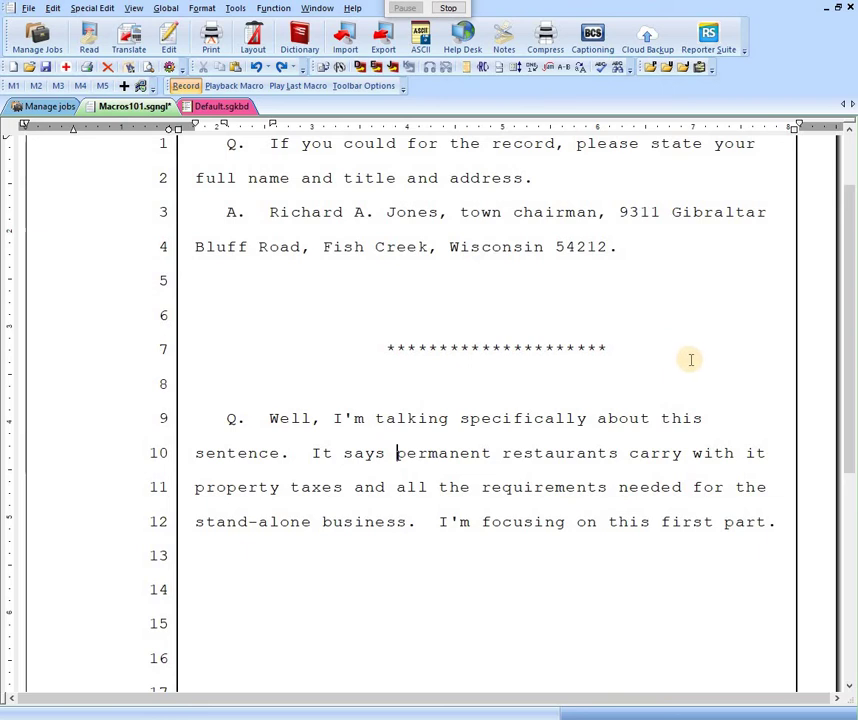
type(",")
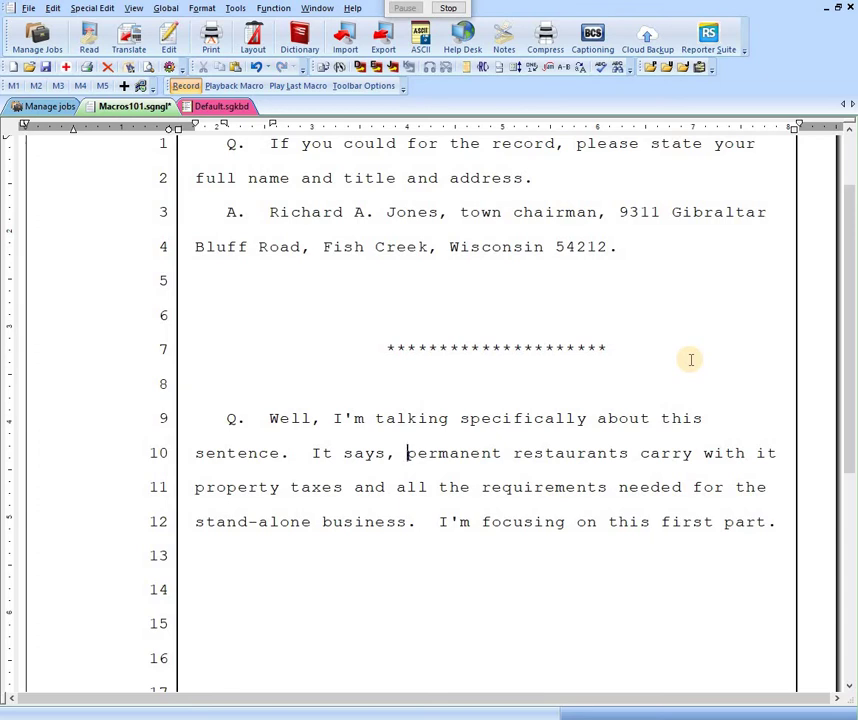
key("F4")
key("c")
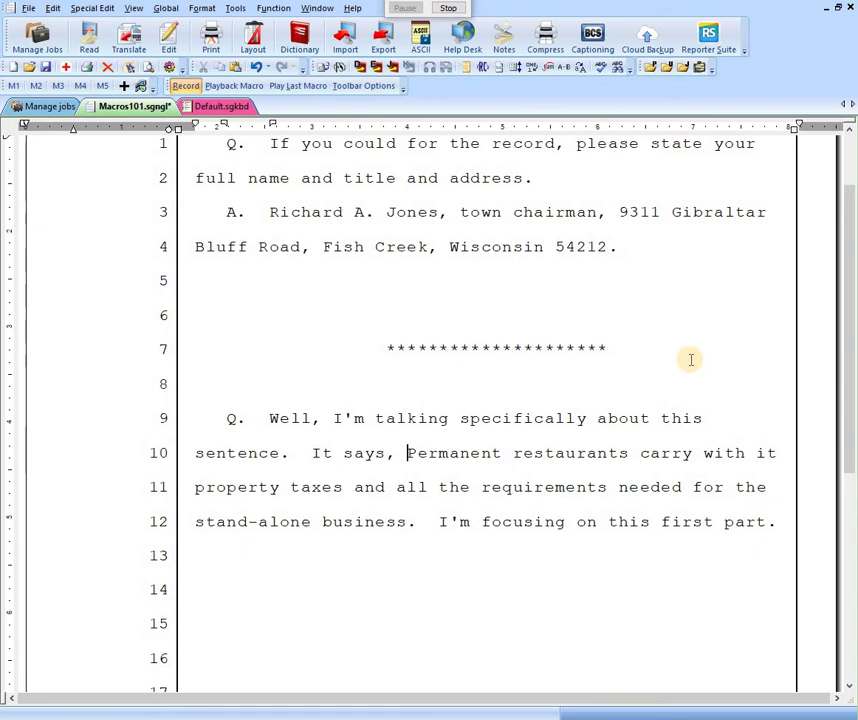
type("\"")
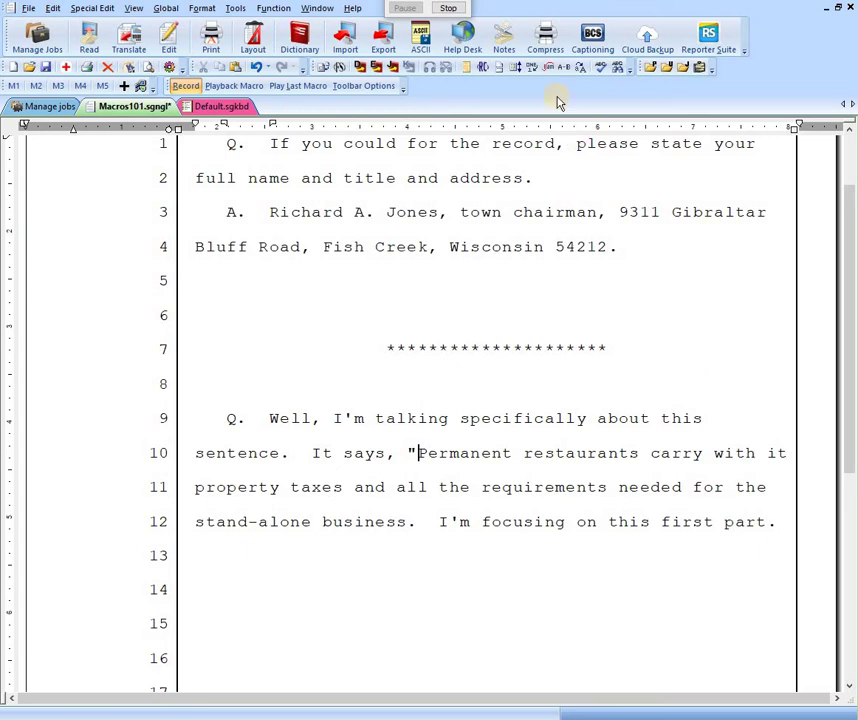
left_click(448, 10)
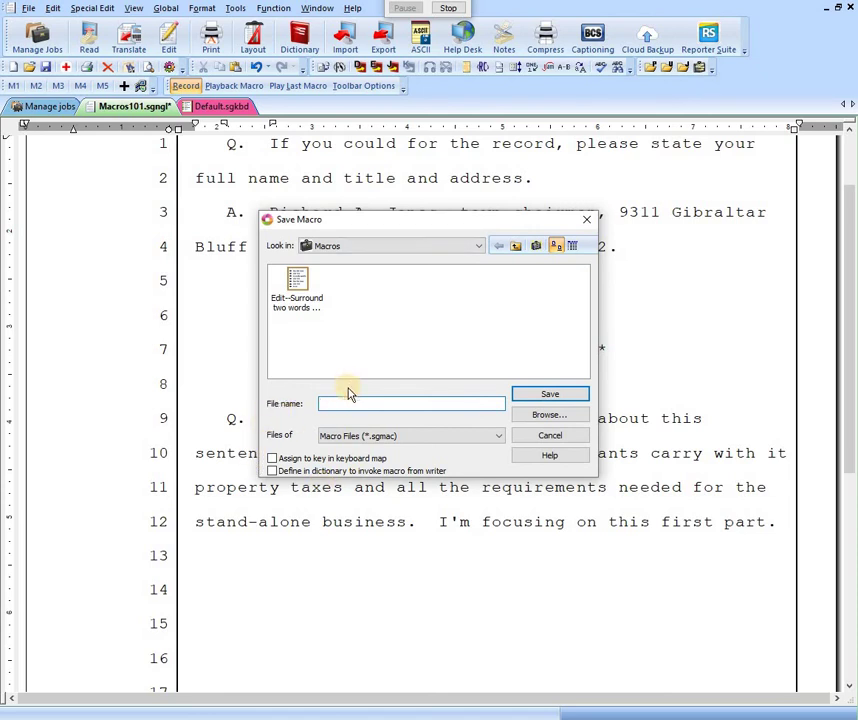
- Save the recorded macro as 'Edit--Comma, Cap, Quote'
type("Edit")
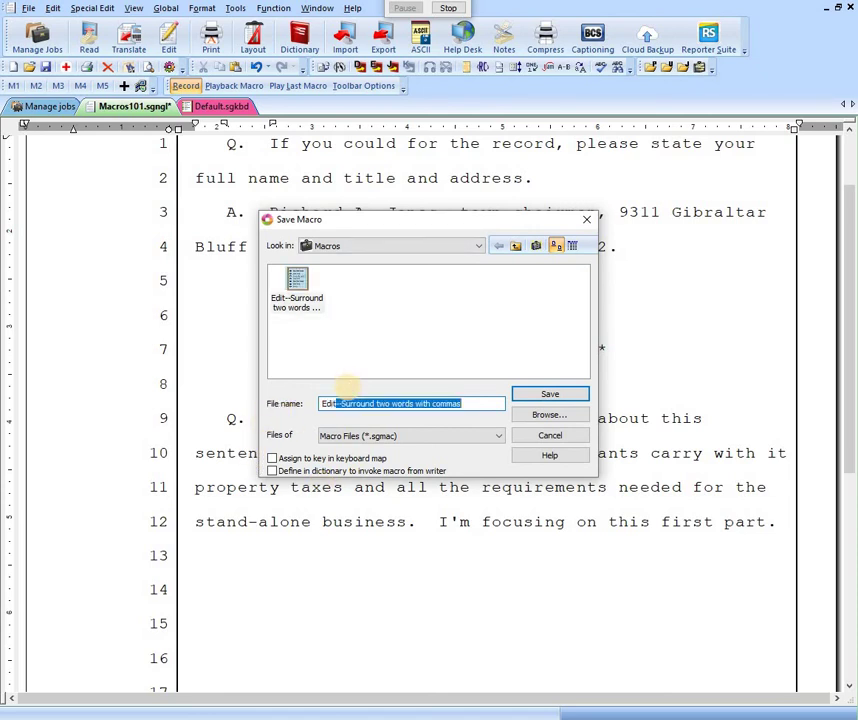
type("--Comma, Cap, Quote")
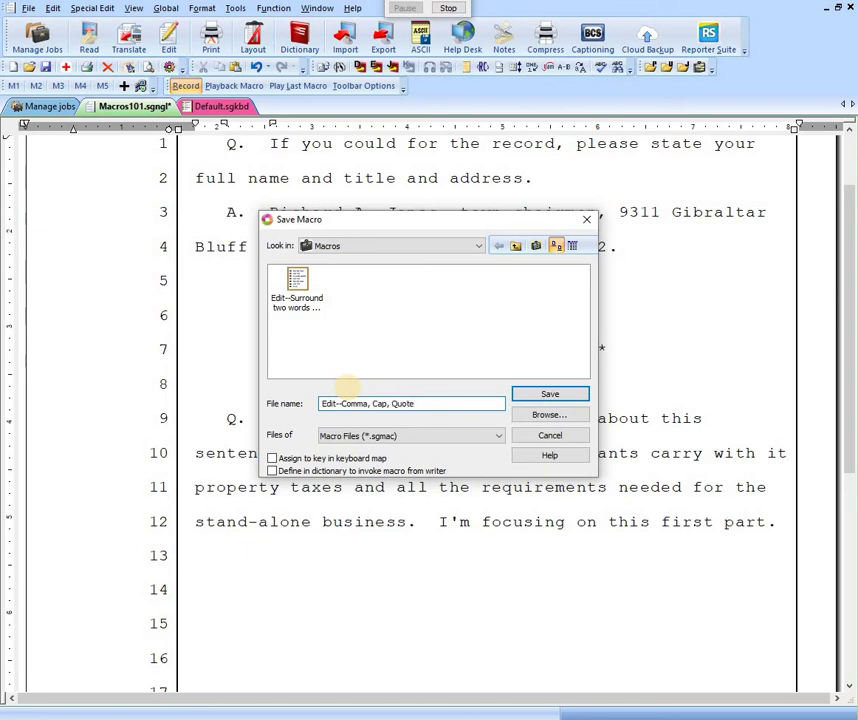
left_click(523, 394)
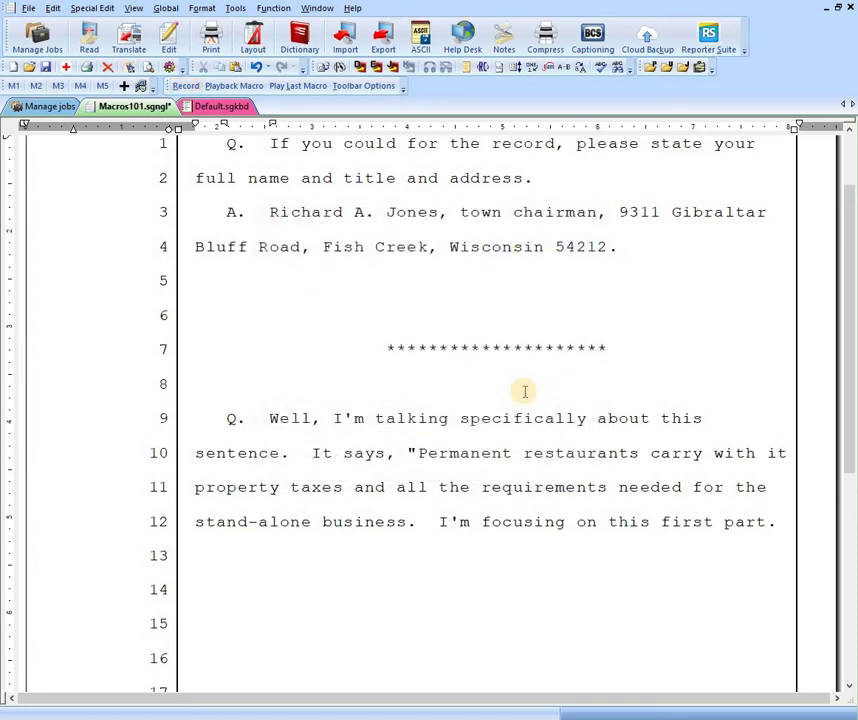
- Play back the Edit--Comma, Cap, Quote macro on line 10
key("BackSpace")
key("BackSpace")
key("BackSpace")
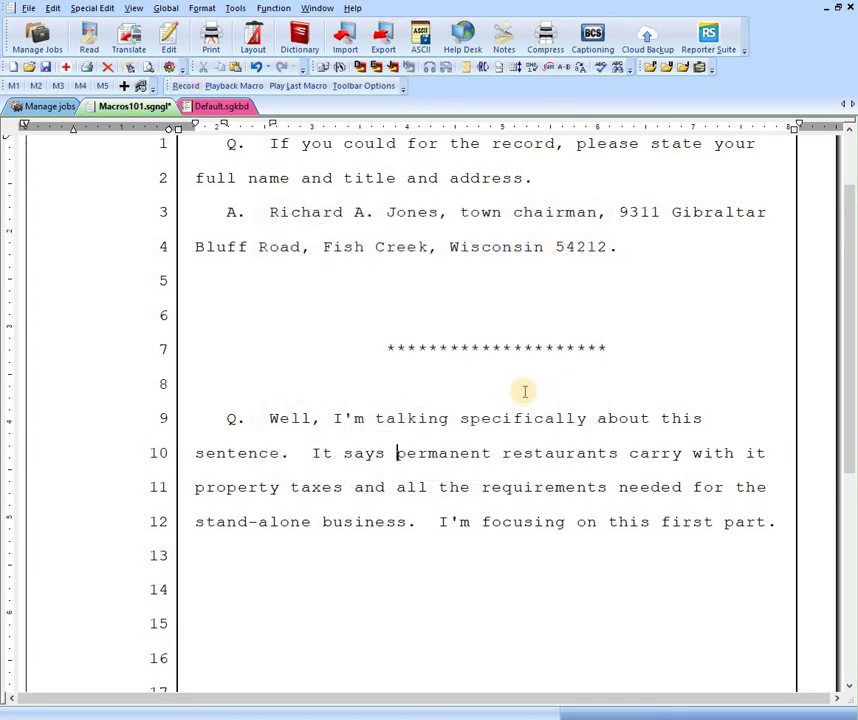
left_click(222, 88)
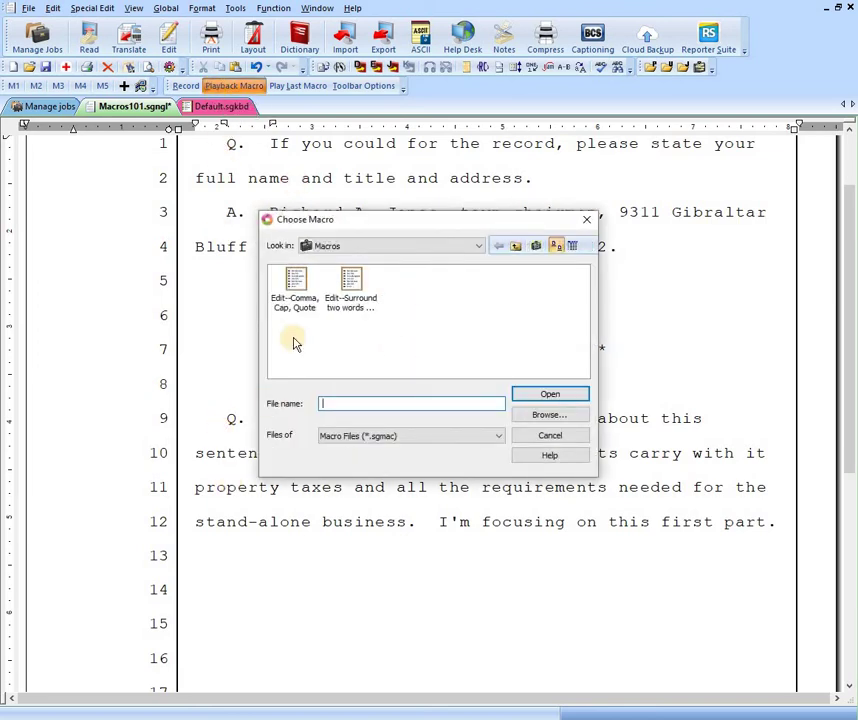
left_click(296, 283)
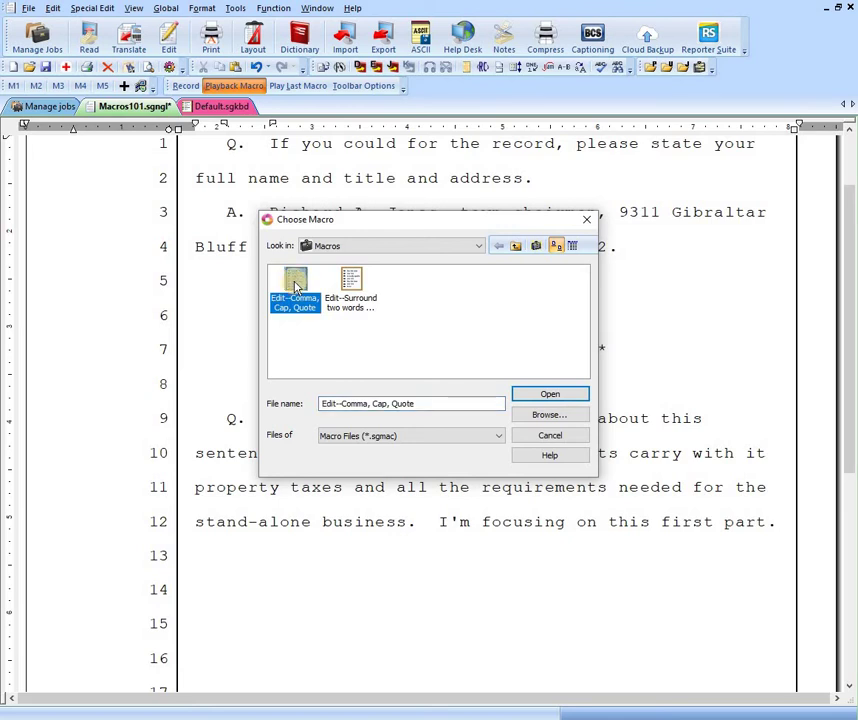
left_click(550, 394)
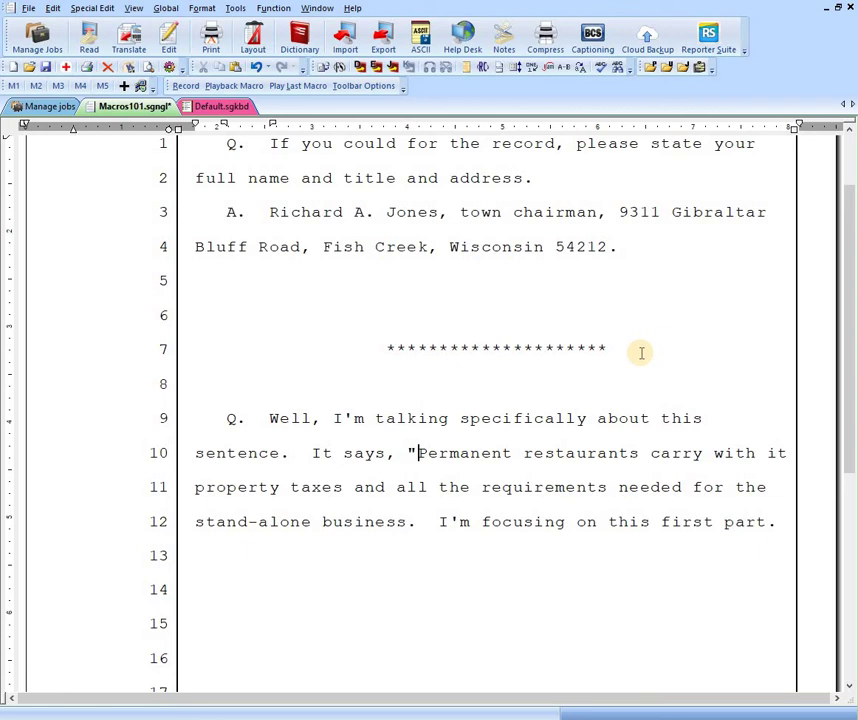
- Remove the macro's quote, comma and capital so line 10 reads 'It says permanent'
key("BackSpace")
key("Left")
key("BackSpace")
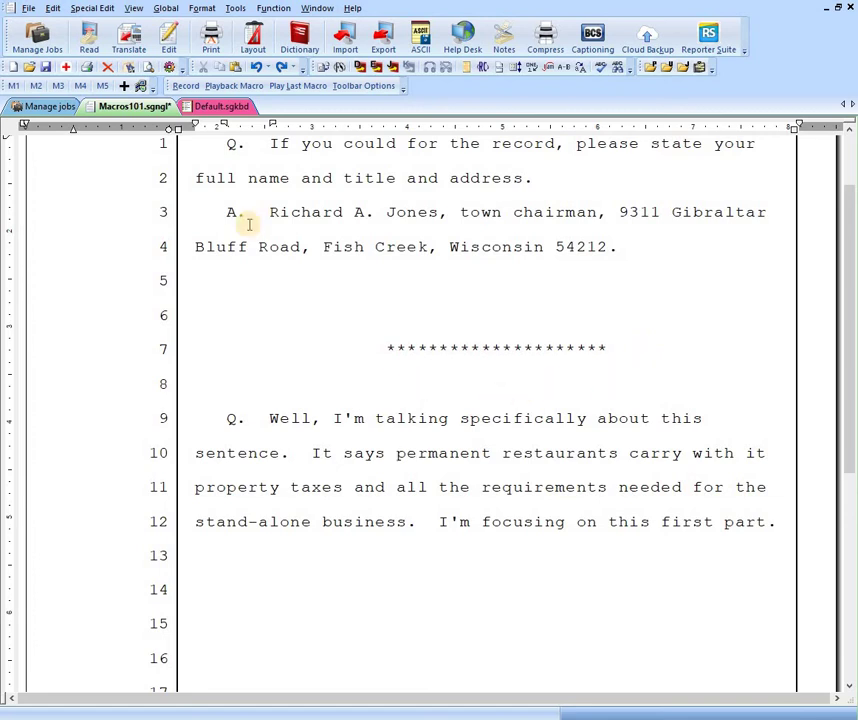
- Switch to the Default.sgkbd keyboard map's key assignment table
left_click(207, 107)
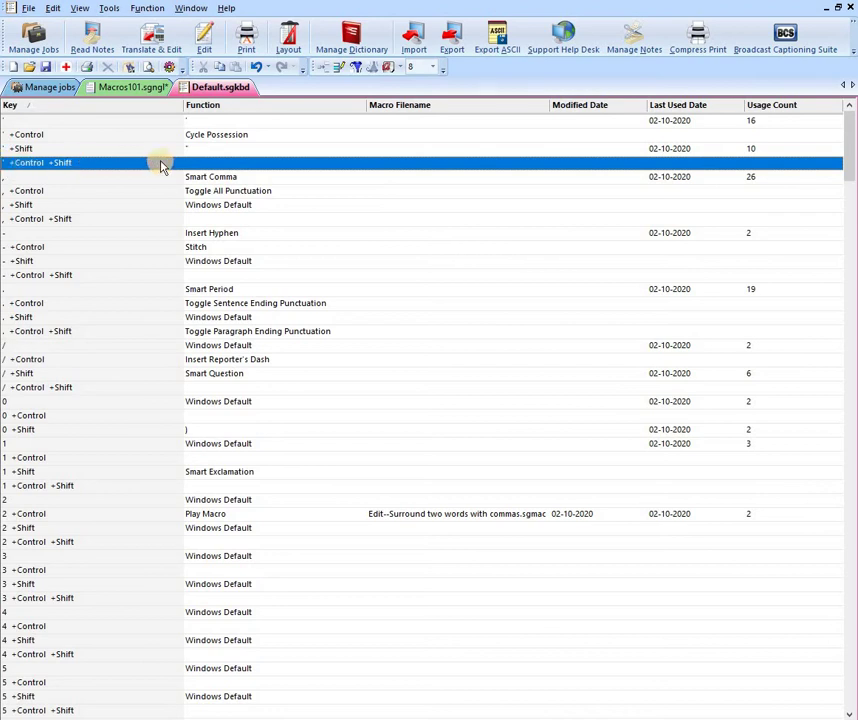
- Assign the Edit--Comma, Cap, Quote macro to the ' +Control +Shift key
double_click(386, 166)
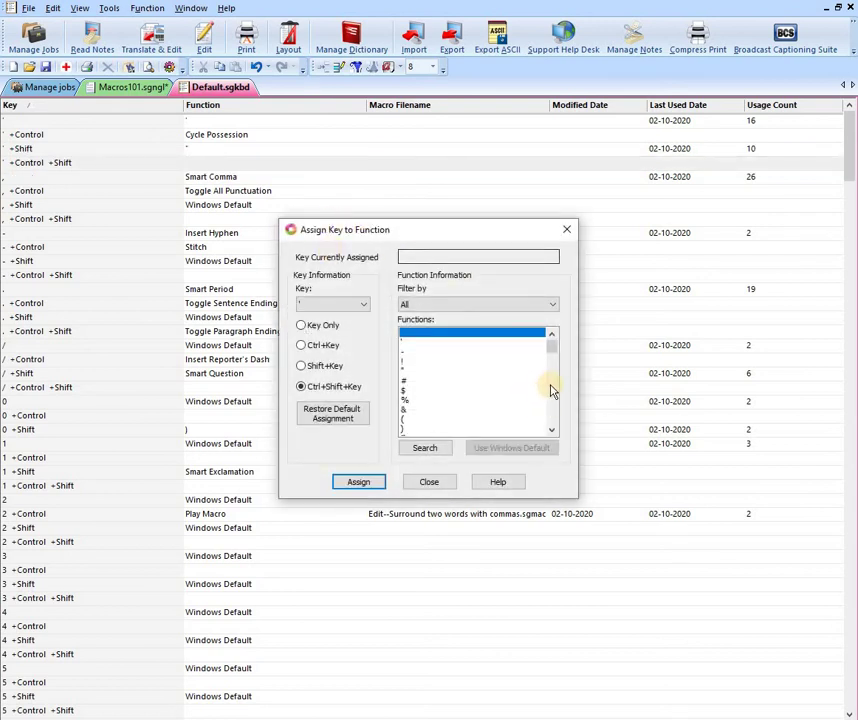
left_click_drag(553, 389, 552, 417)
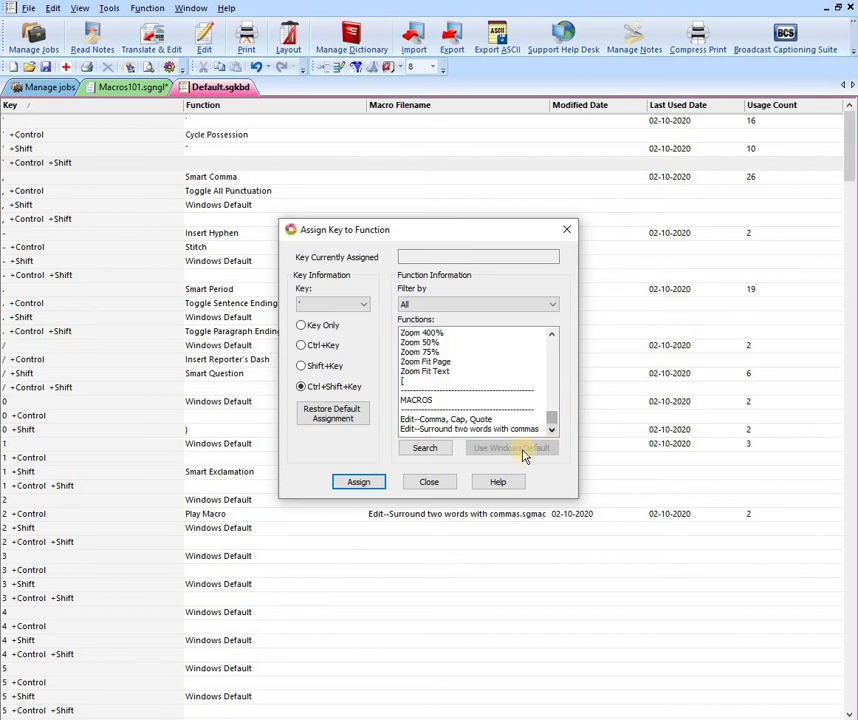
left_click(427, 421)
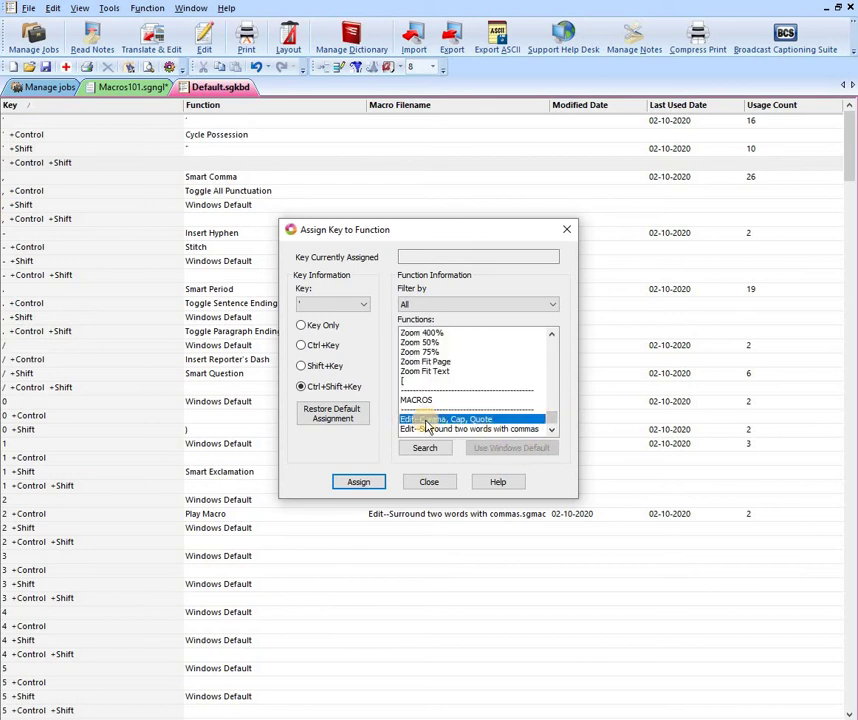
left_click(361, 485)
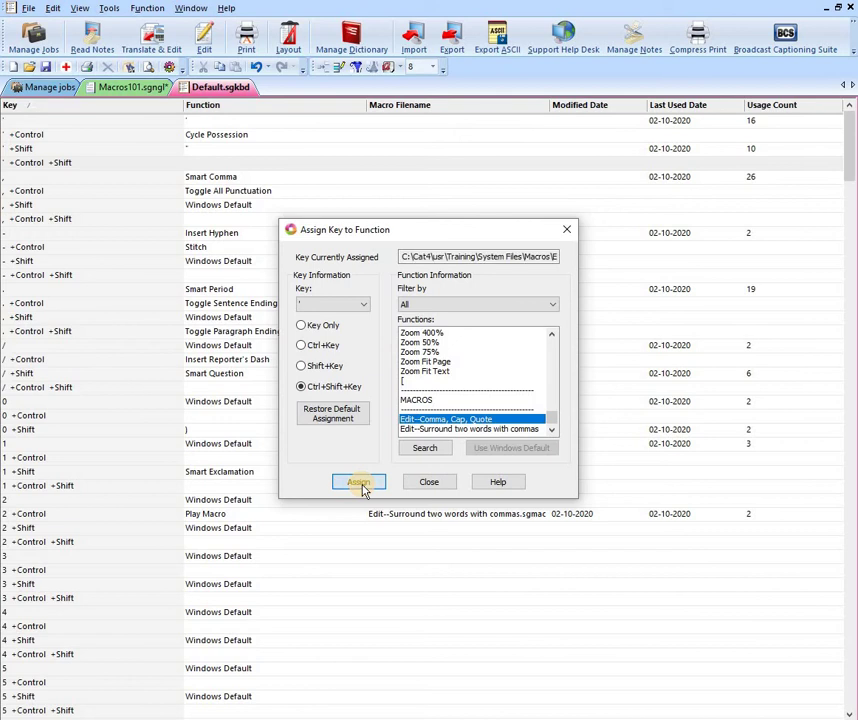
left_click(444, 483)
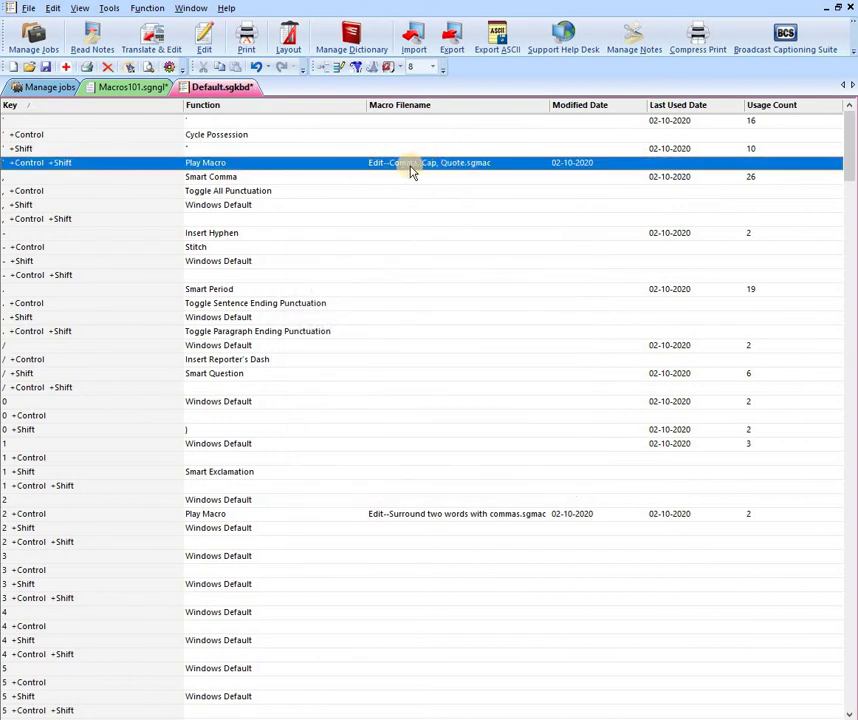
- Save and close the Default.sgkbd keyboard map
right_click(217, 90)
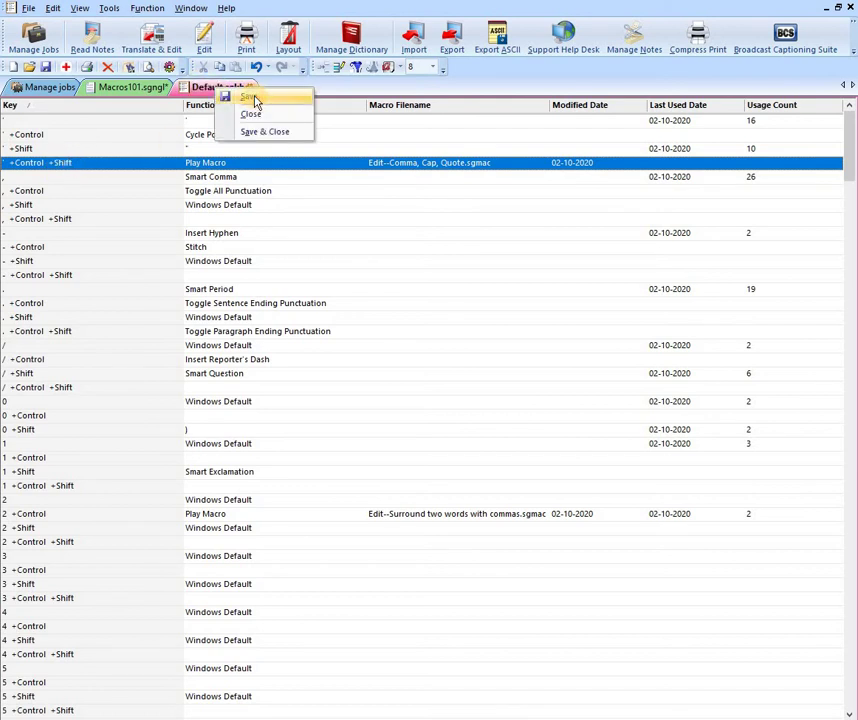
left_click(216, 88)
right_click(220, 90)
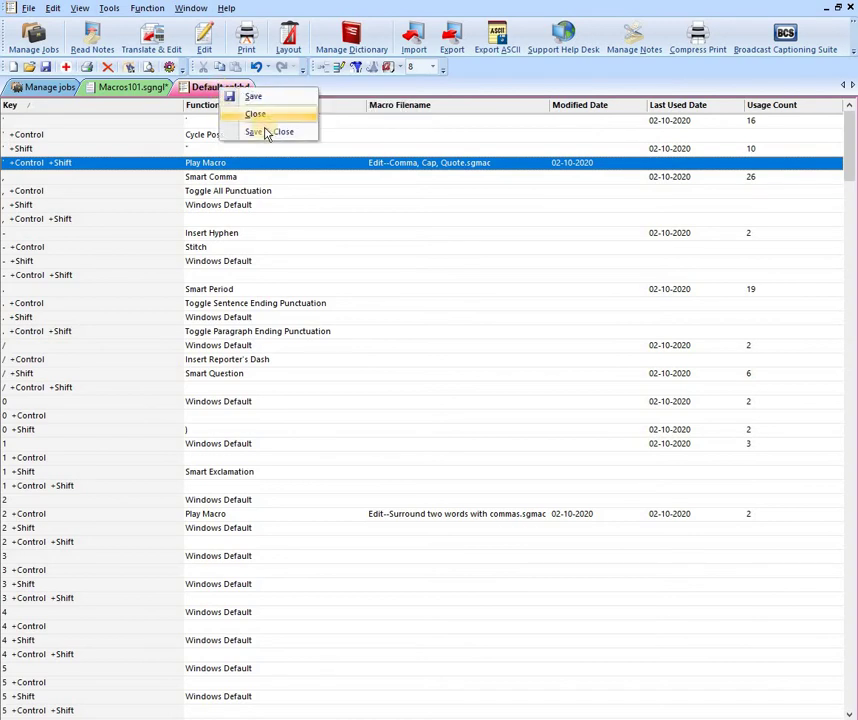
left_click(266, 131)
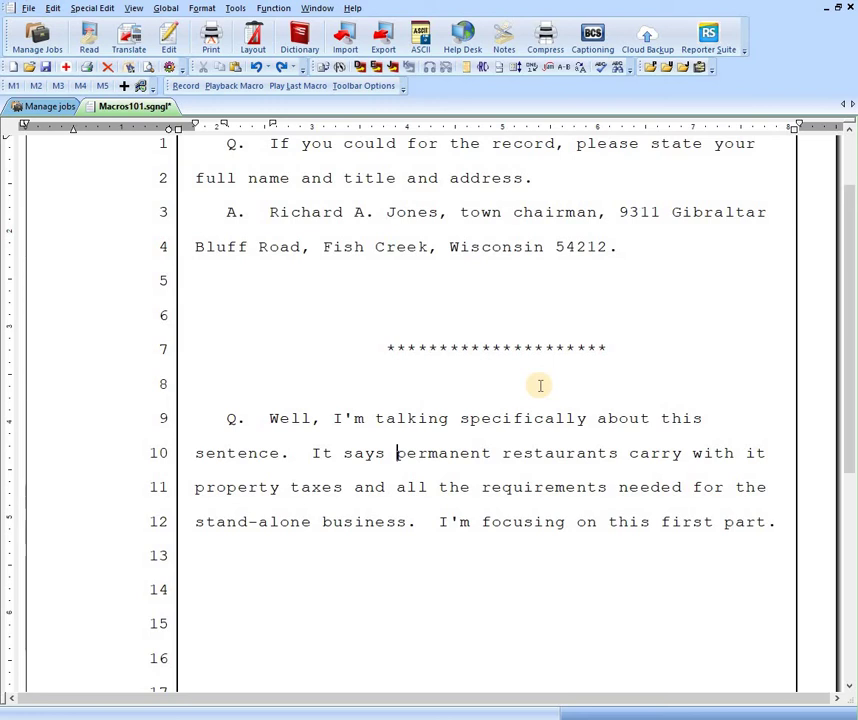
type(", \"P")
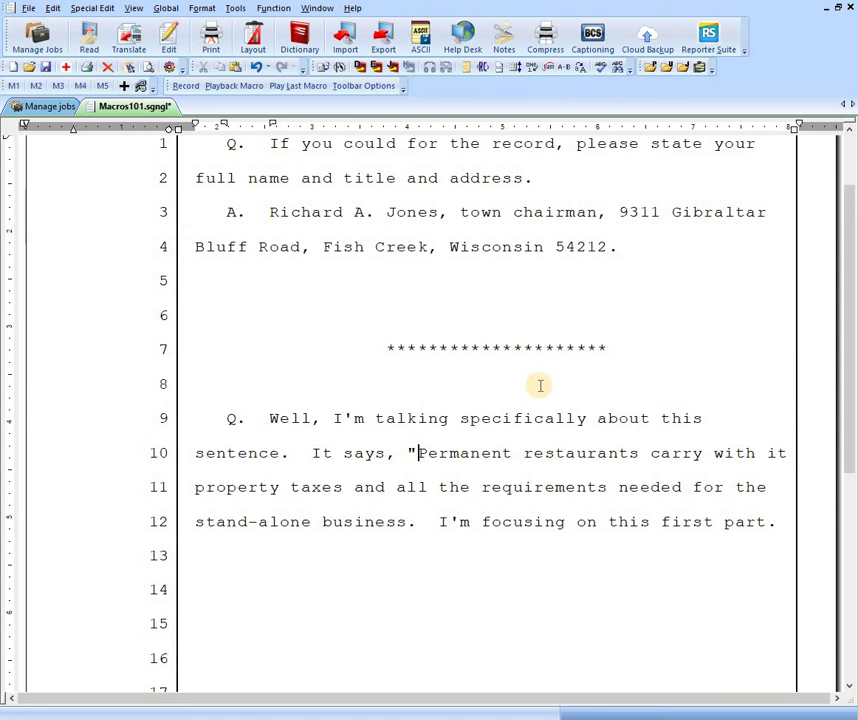
key("BackSpace")
key("Left")
key("BackSpace")
key("Right")
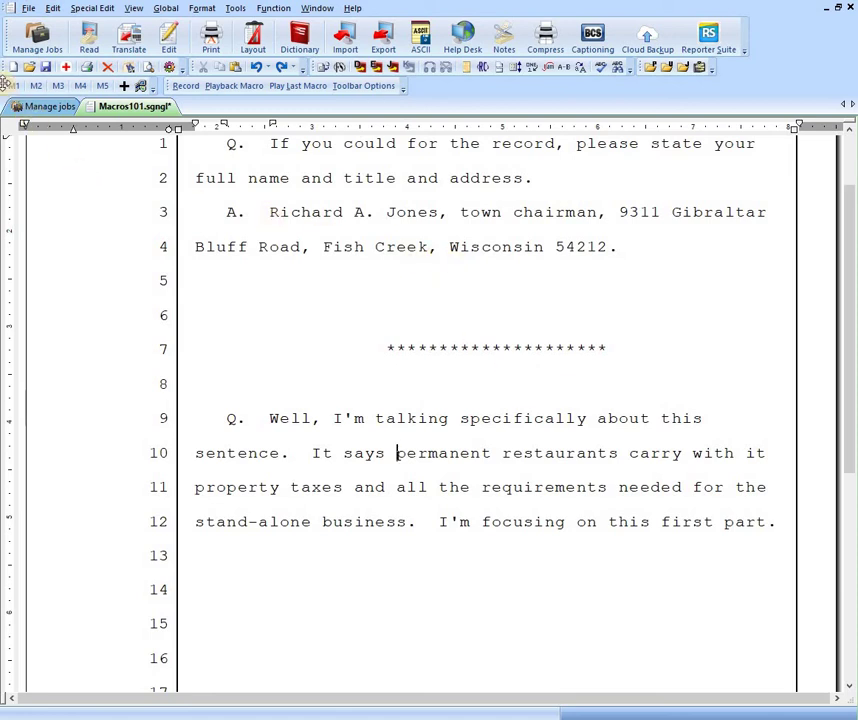
- Turn on the Macros toolbar from View > Show
left_click(102, 85)
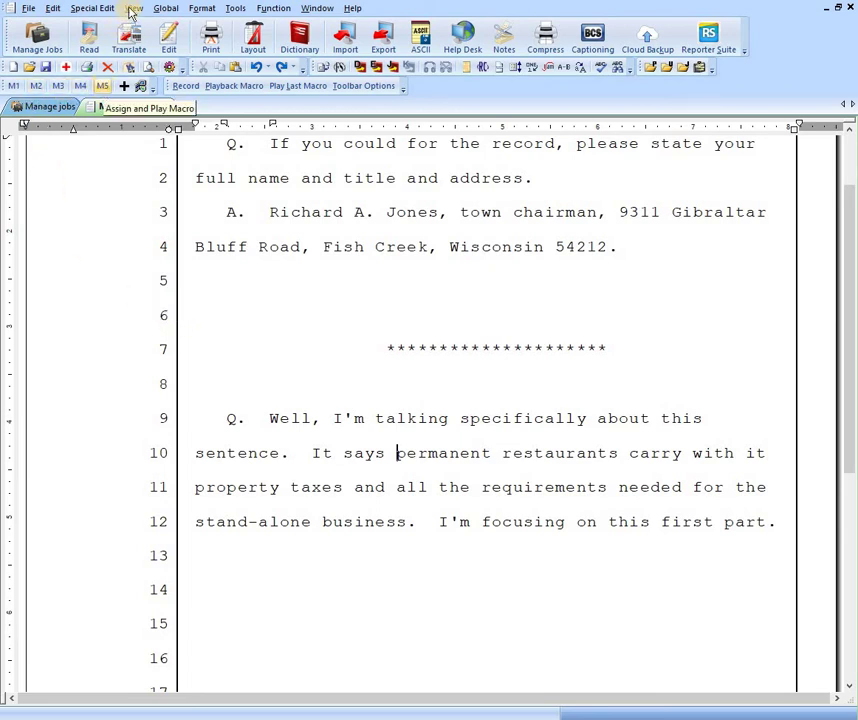
left_click(131, 9)
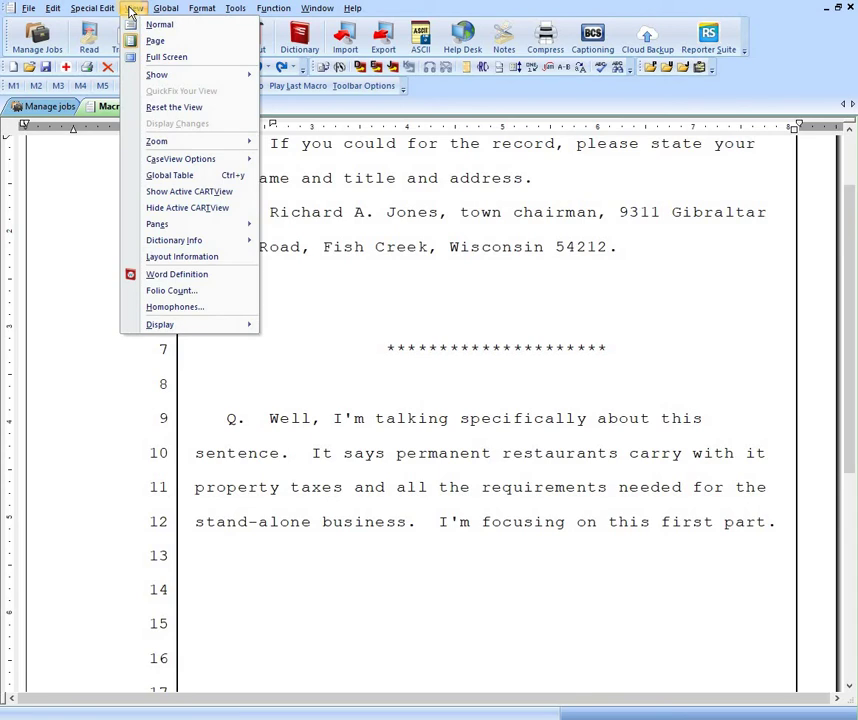
mouse_move(177, 79)
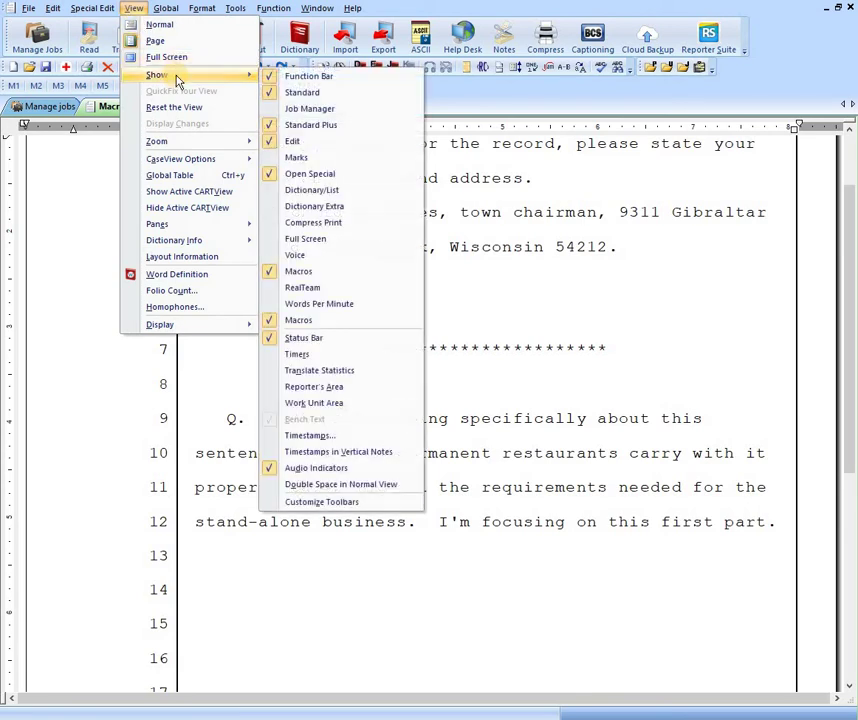
left_click(293, 328)
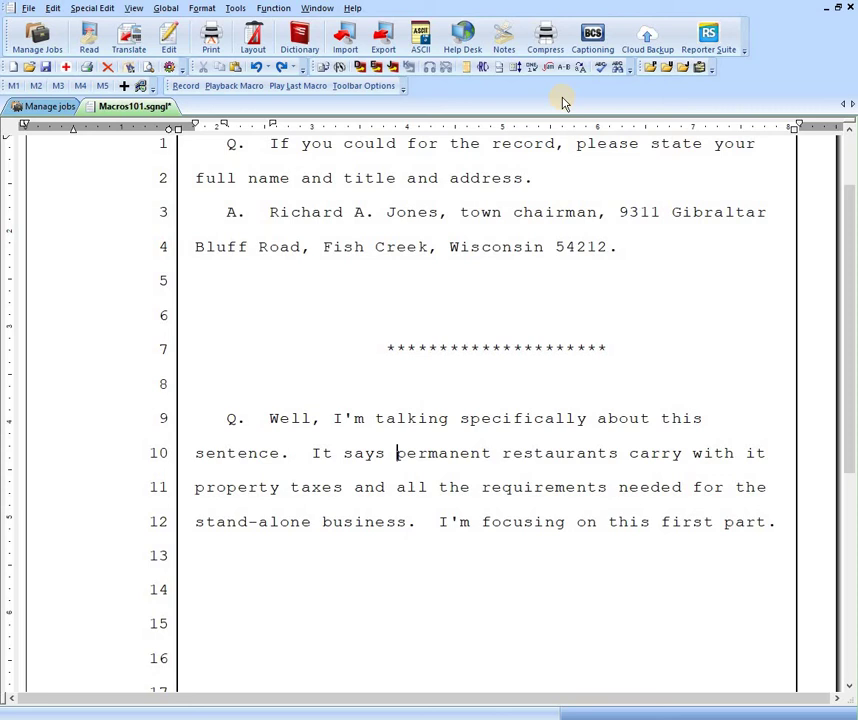
- Delete the commas after Road and Creek on line 4
left_click(13, 85)
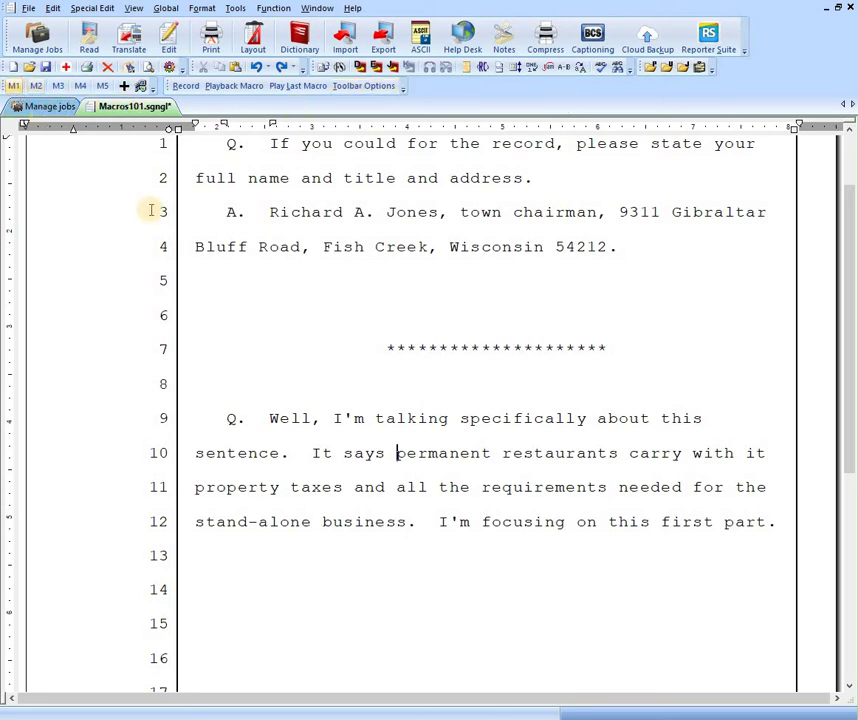
left_click(441, 249)
key("BackSpace")
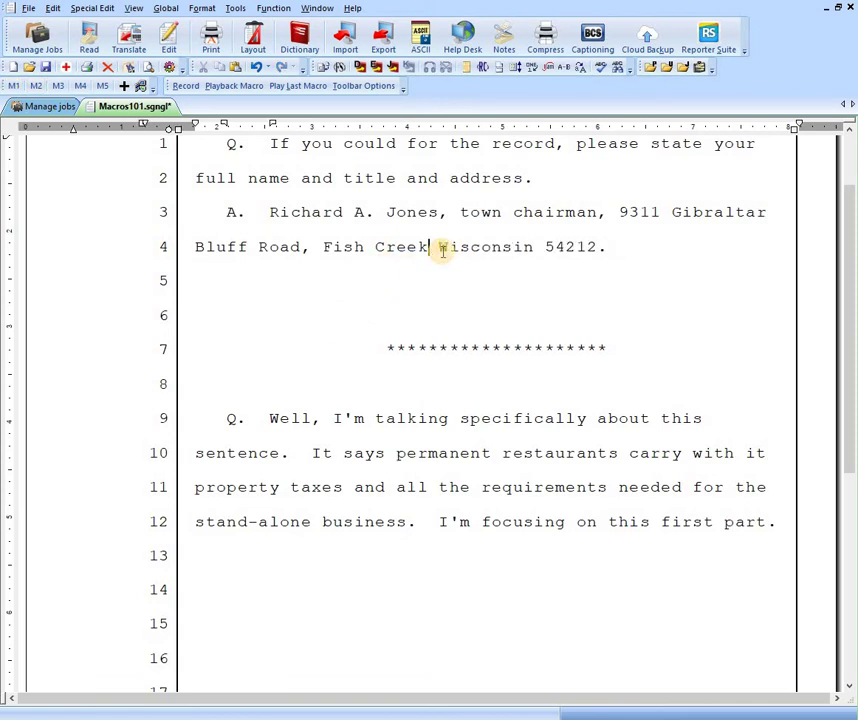
key("BackSpace")
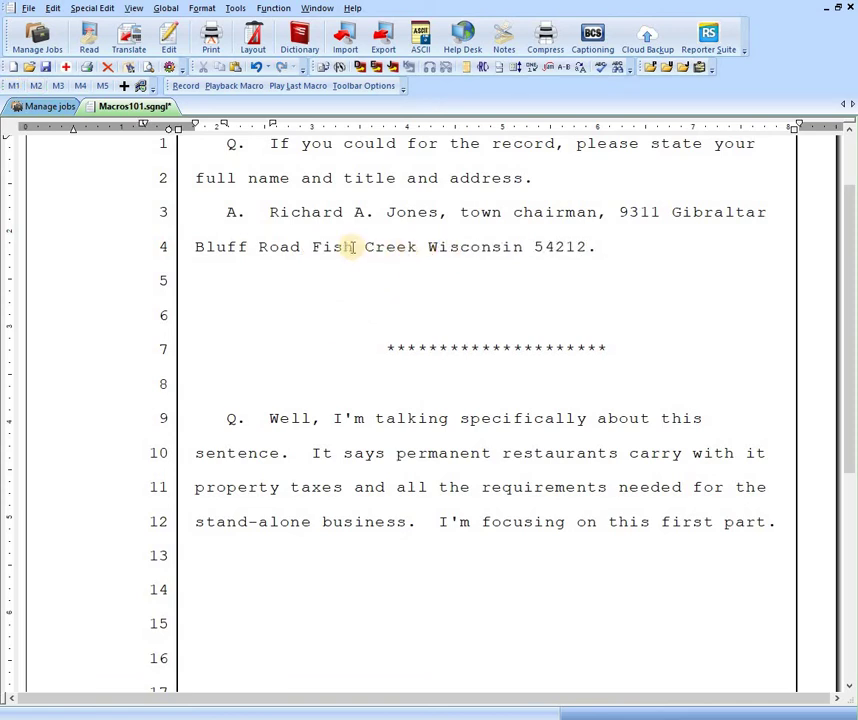
- With the caret before Fish, bring up the first slot's macro chooser, then close it unchosen
left_click(317, 248)
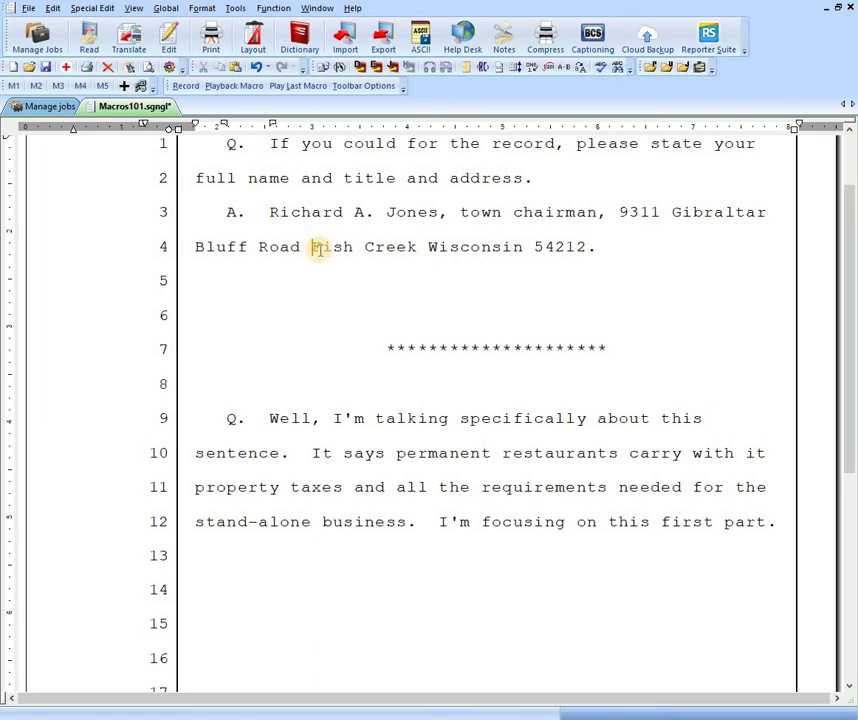
left_click(14, 87)
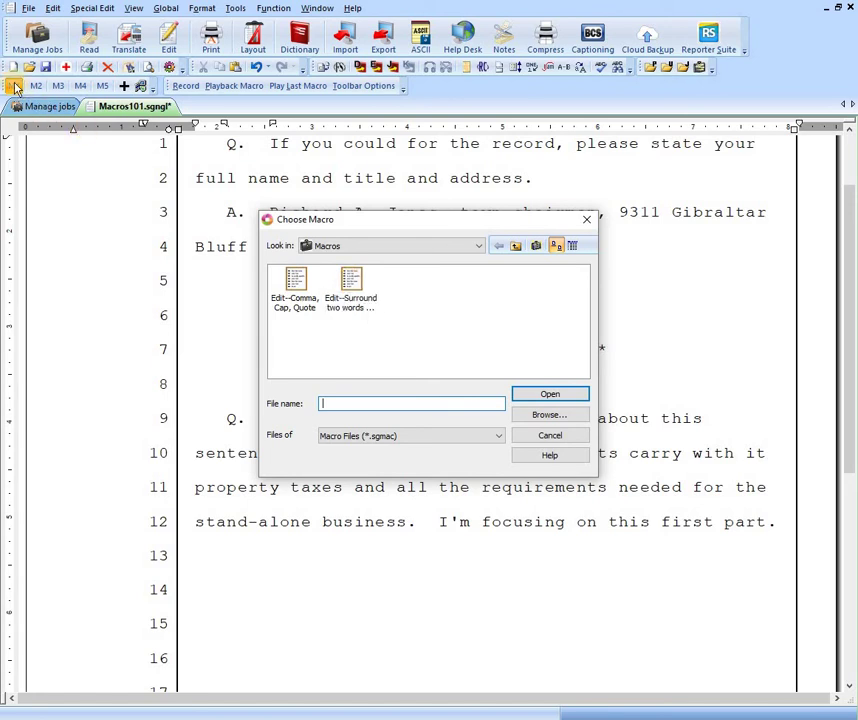
left_click(550, 435)
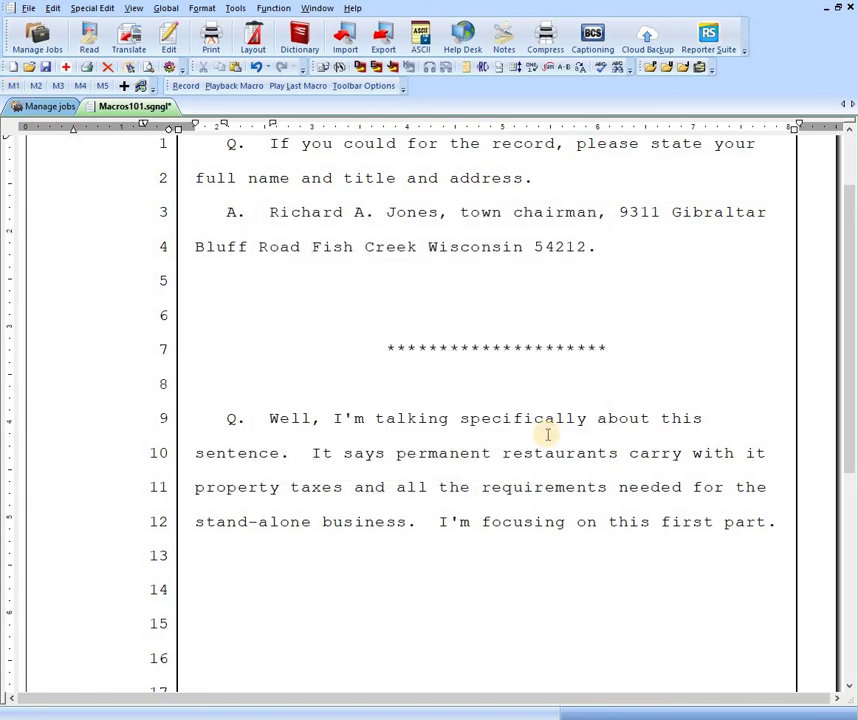
- Set macro toolbar button 1 to run Edit--Surround two words with commas
left_click(362, 87)
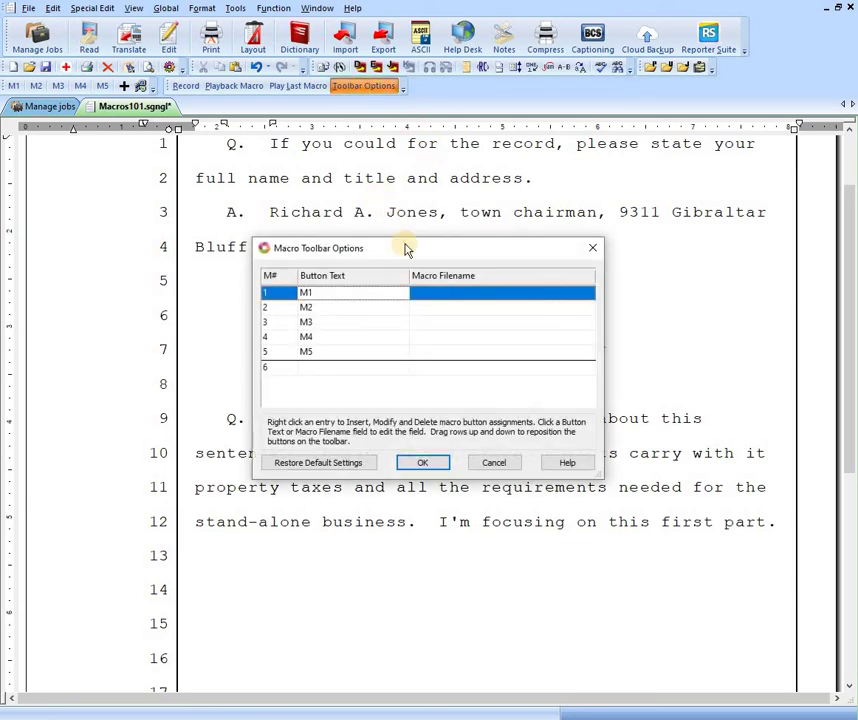
left_click_drag(407, 249, 404, 219)
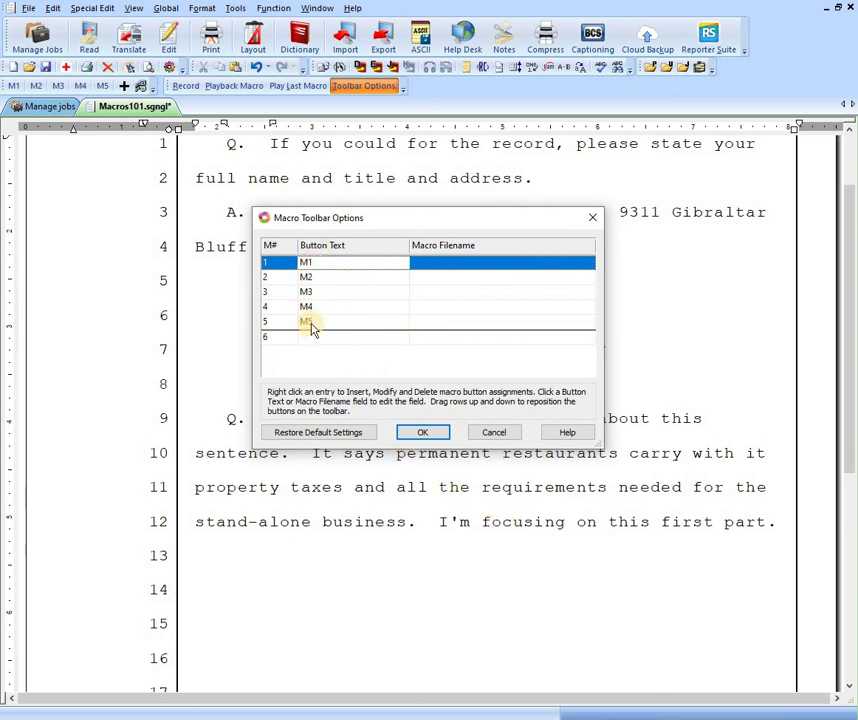
left_click(453, 263)
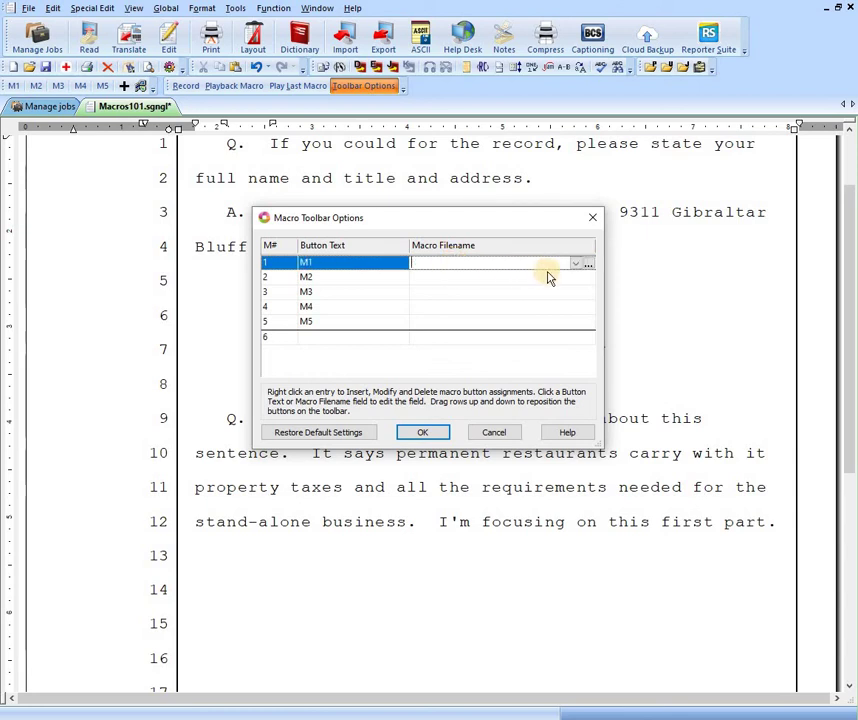
left_click(584, 267)
left_click(579, 267)
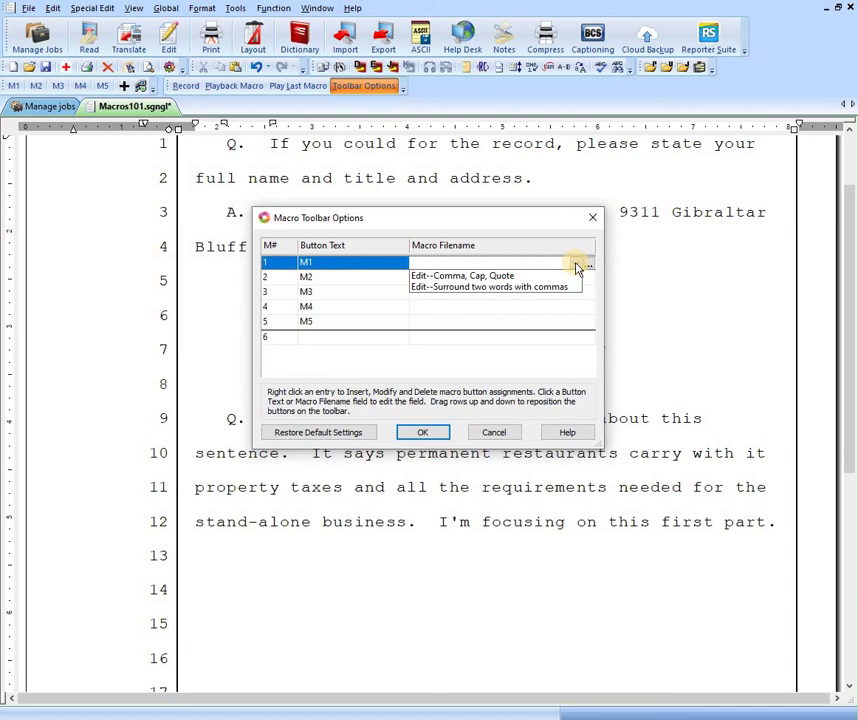
left_click(453, 288)
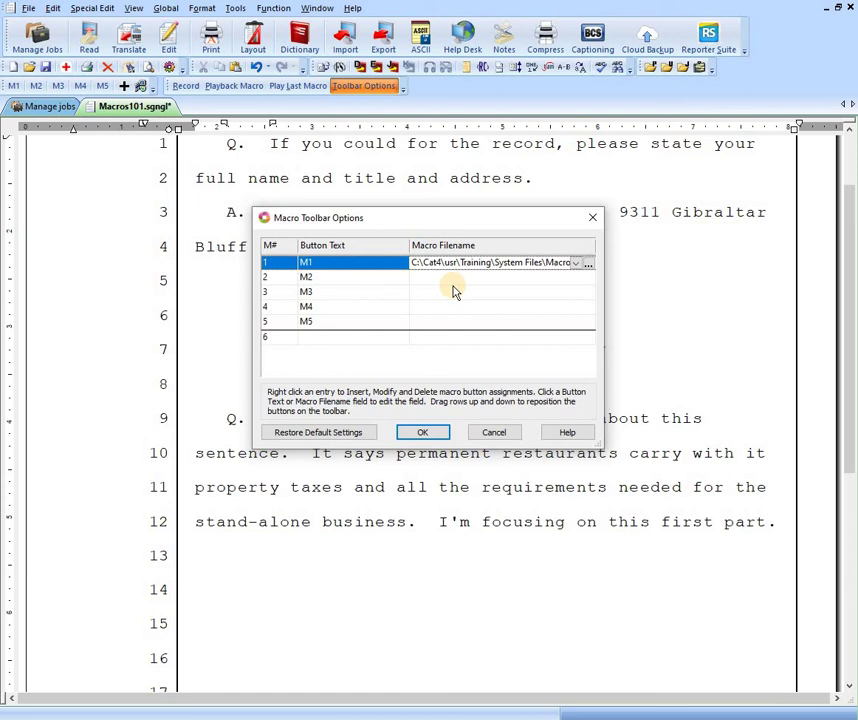
- Rename button 1's label from M1 to 2Comma
left_click(343, 264)
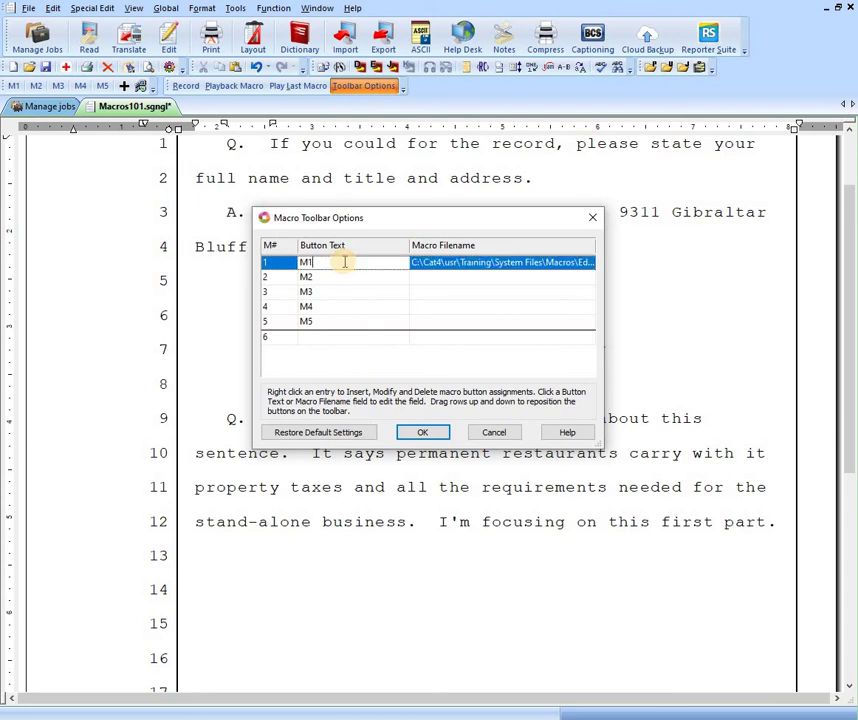
key("BackSpace")
key("BackSpace")
type("2Comma")
- Save the button settings and run 2Comma to put commas around Fish Creek on line 4
left_click(418, 432)
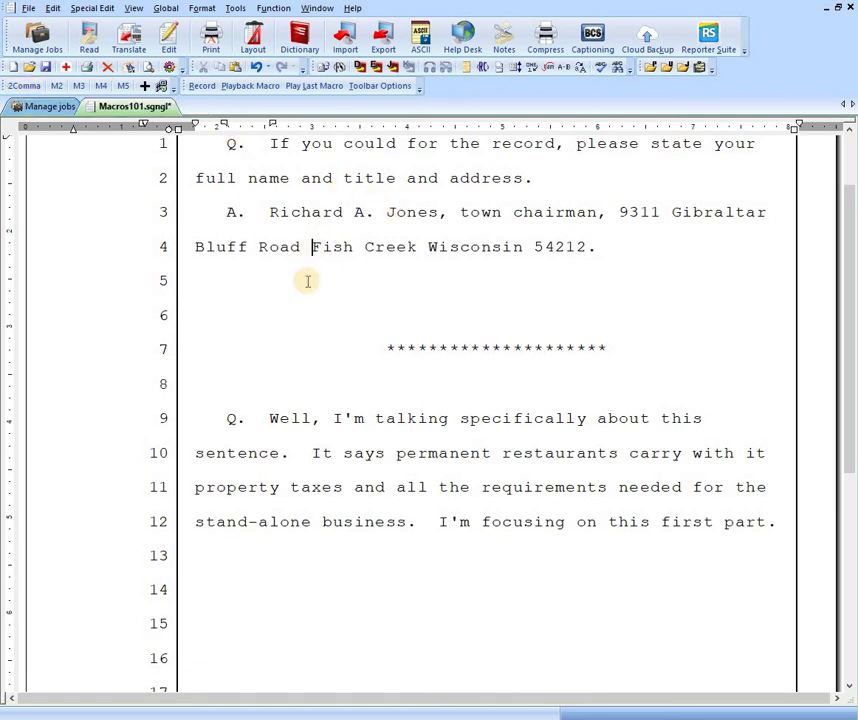
left_click(22, 86)
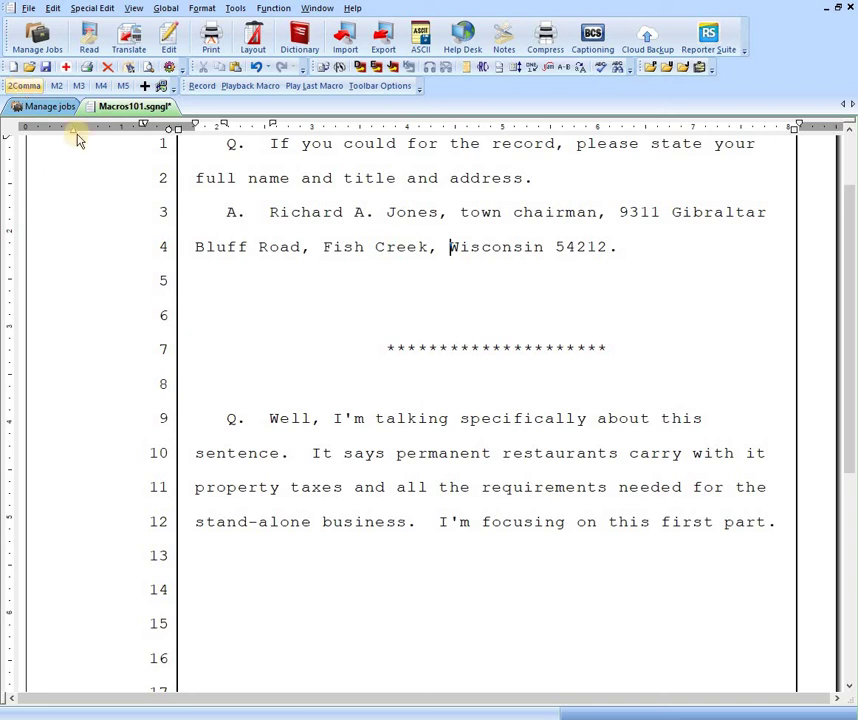
left_click(398, 455)
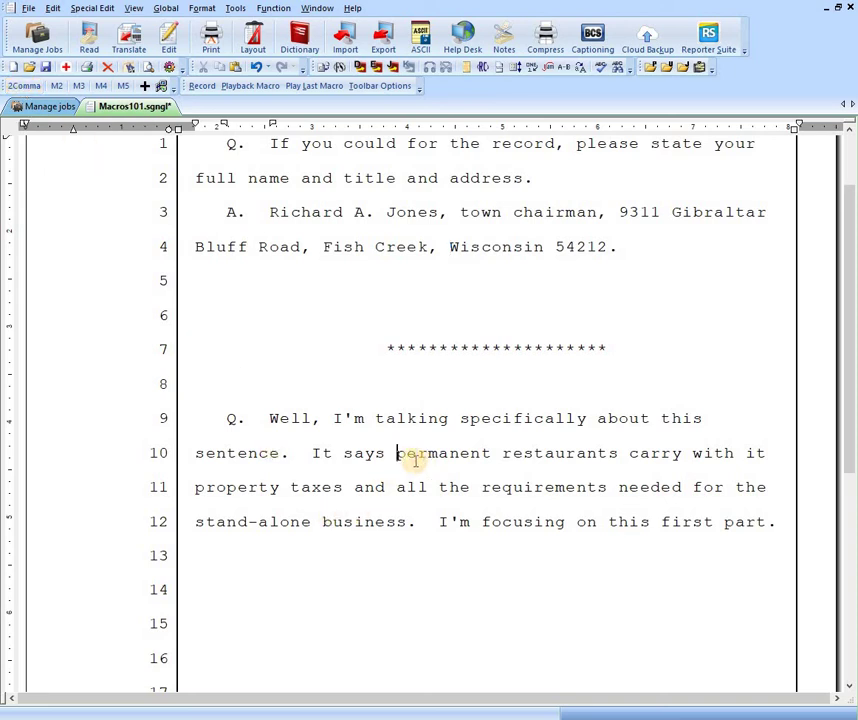
- Assign the Comma, Cap, Quote macro to toolbar button 2 and relabel it from M2 to CapQt
left_click(384, 88)
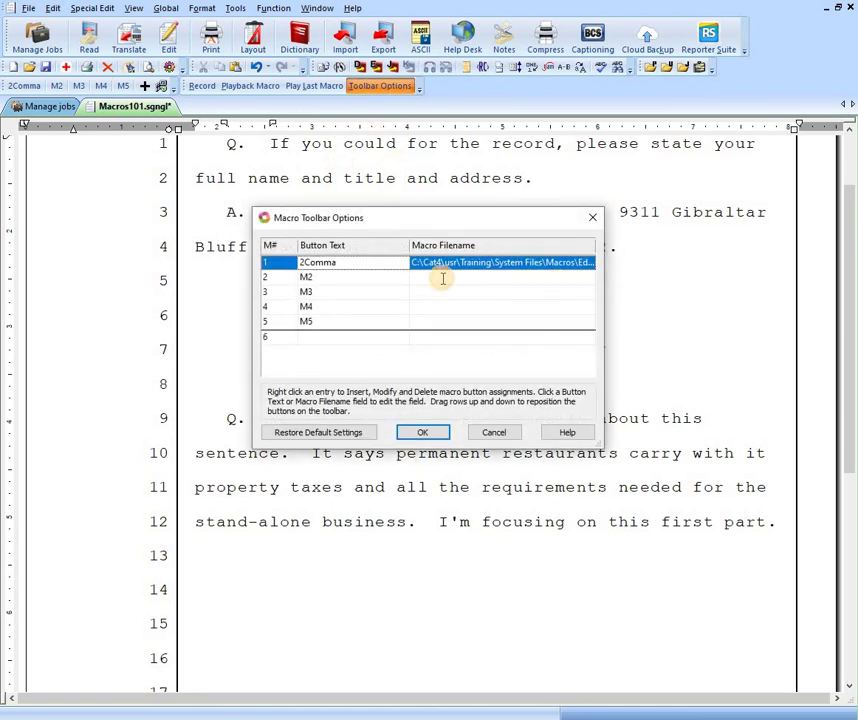
left_click(440, 278)
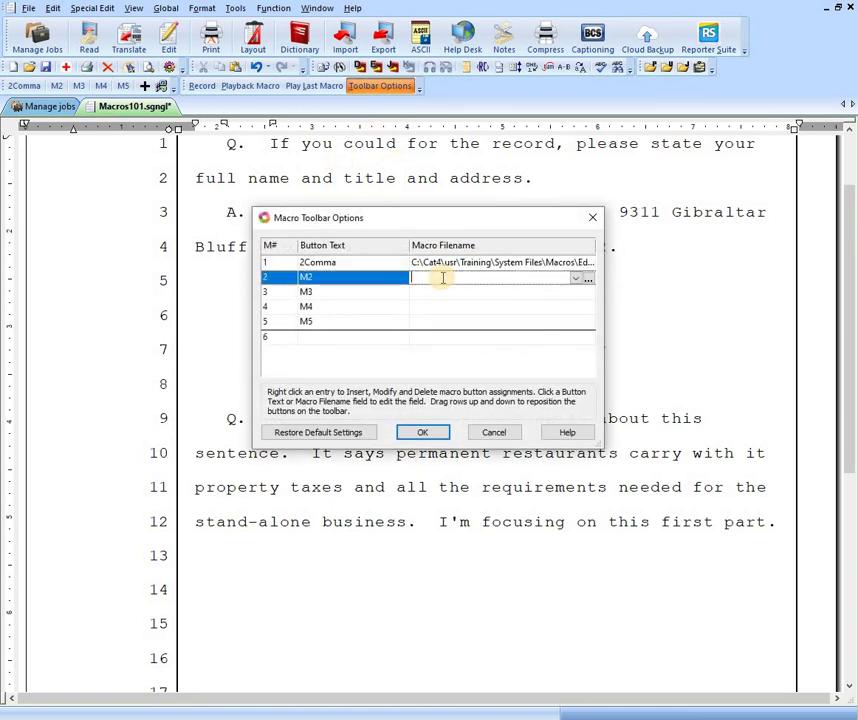
left_click(576, 281)
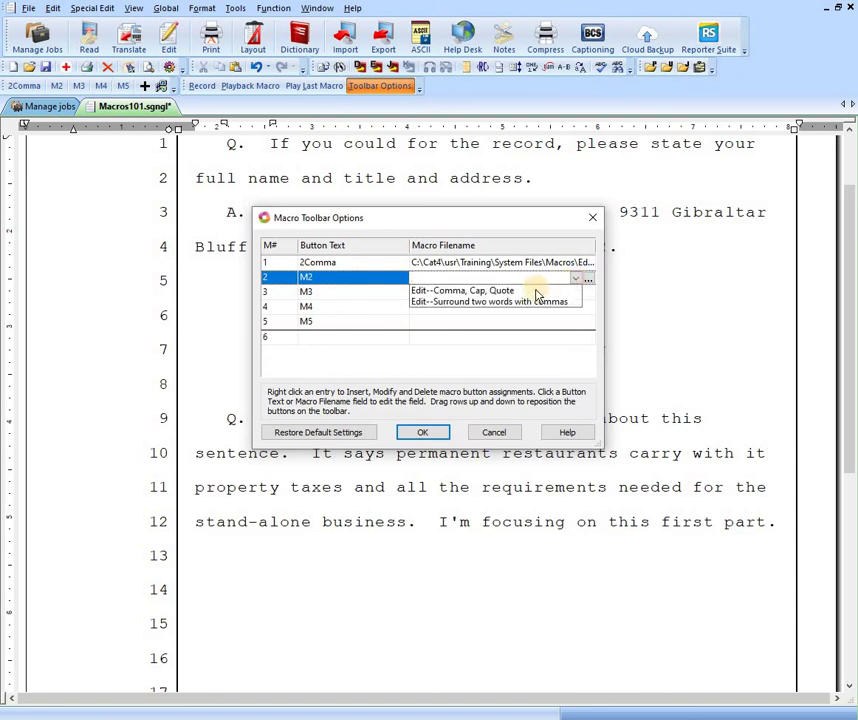
left_click(486, 291)
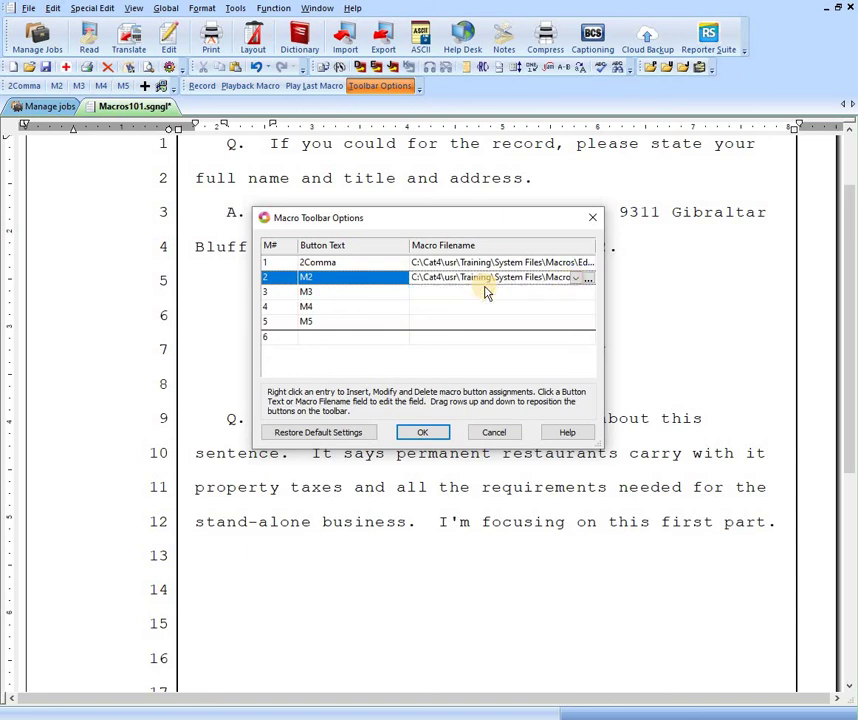
left_click(370, 275)
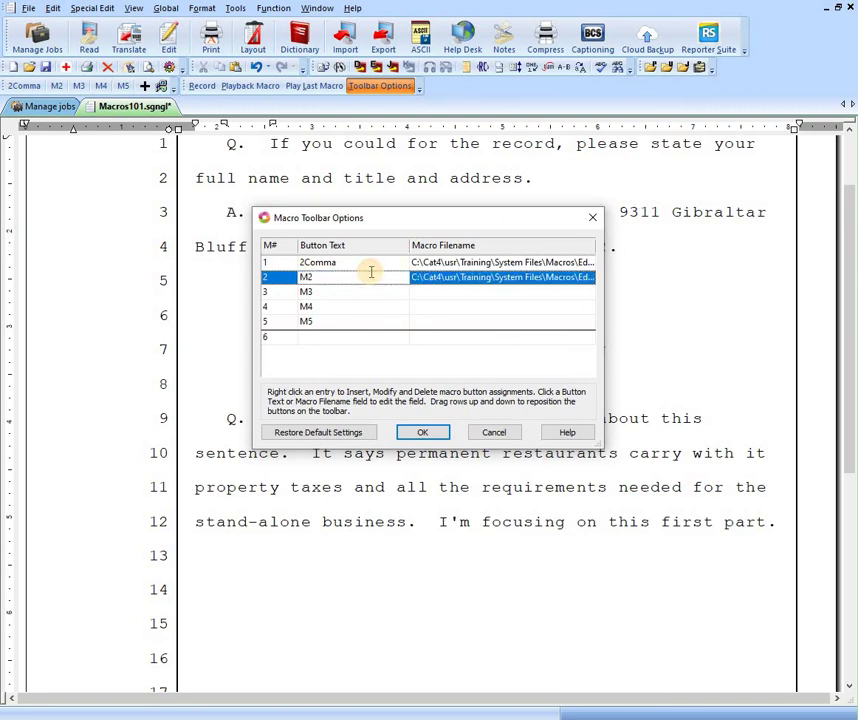
key("BackSpace")
type("CapQt")
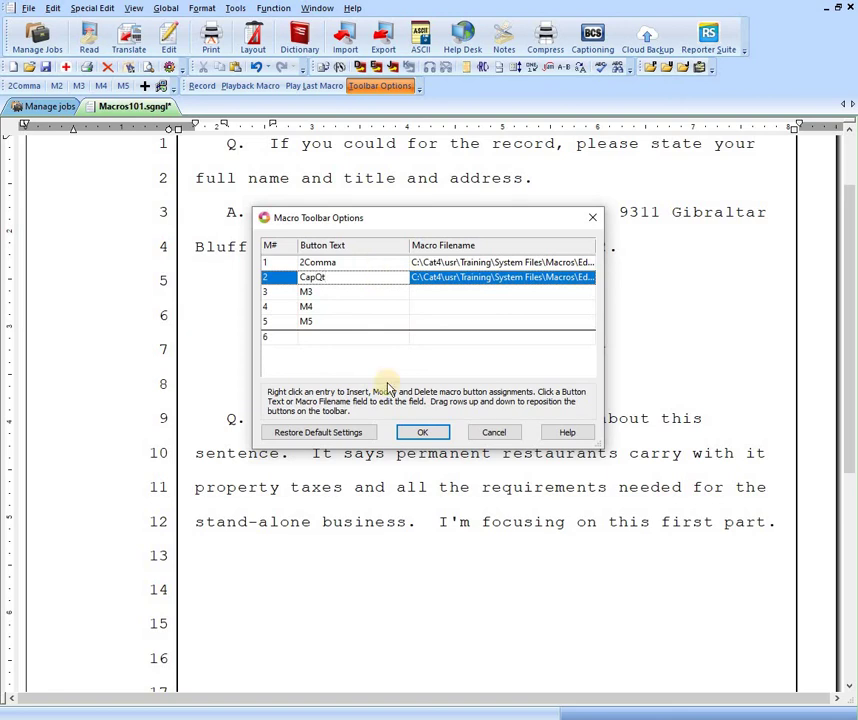
- Save the CapQt button, then run it before 'permanent' on line 10, producing 'says, "Permanent'
left_click(422, 432)
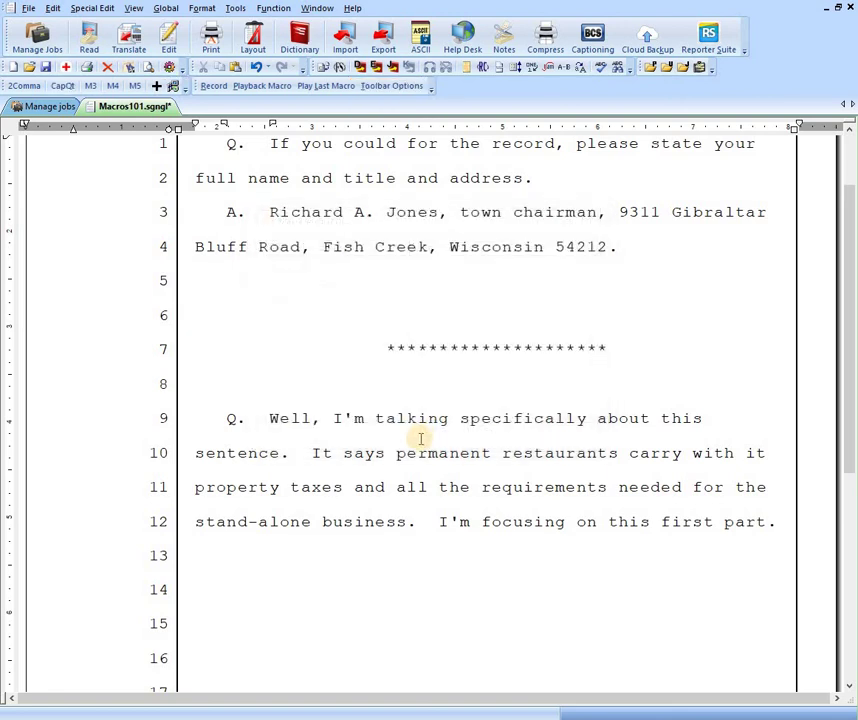
left_click(395, 453)
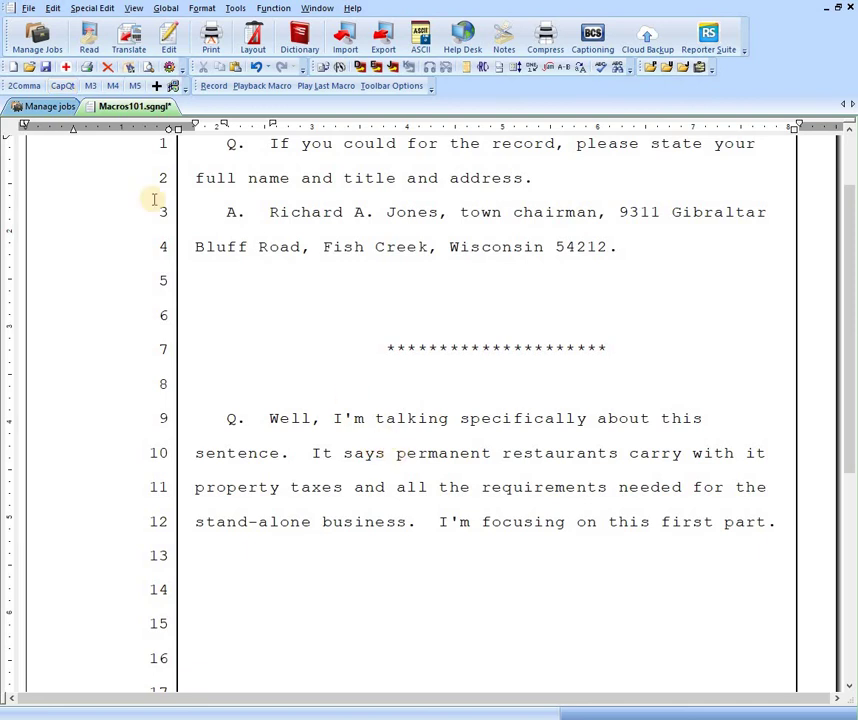
left_click(61, 88)
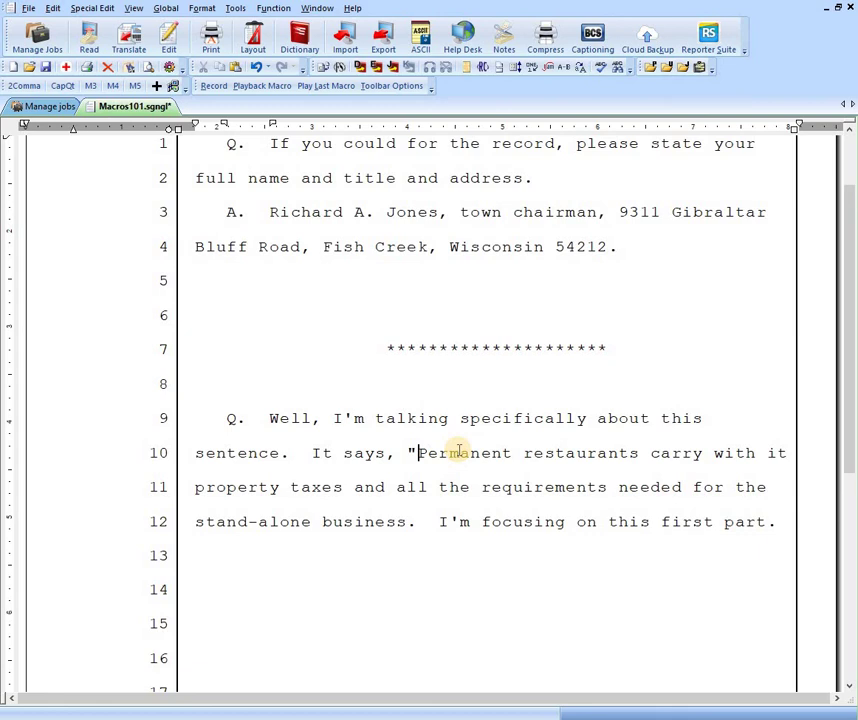
left_click(242, 90)
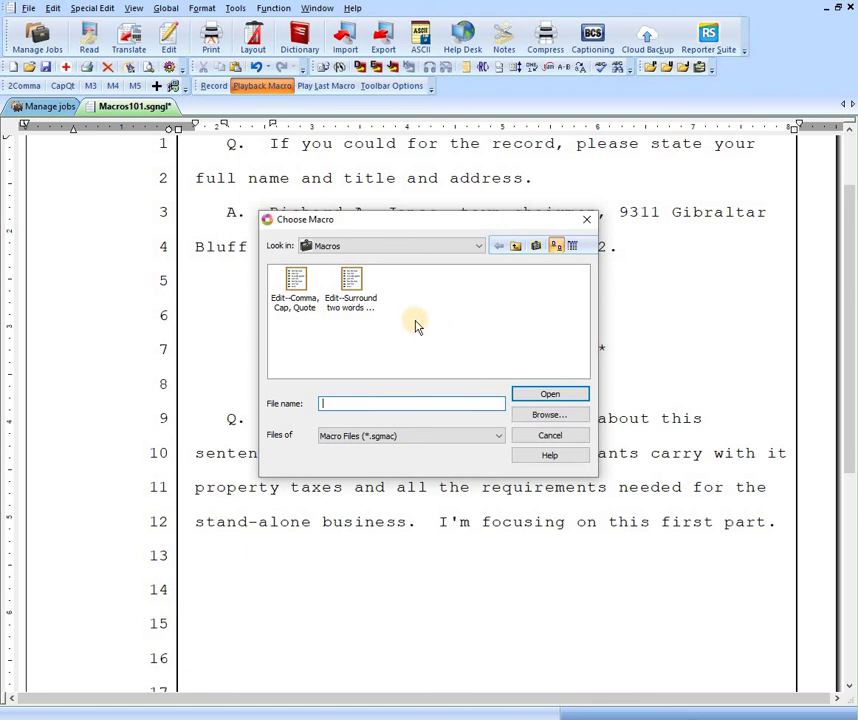
left_click(532, 440)
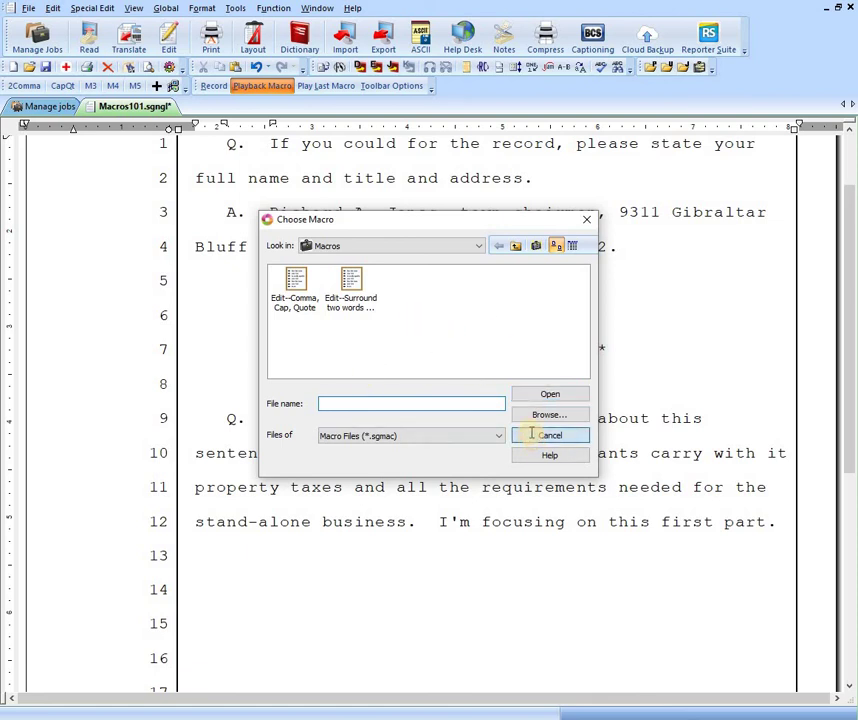